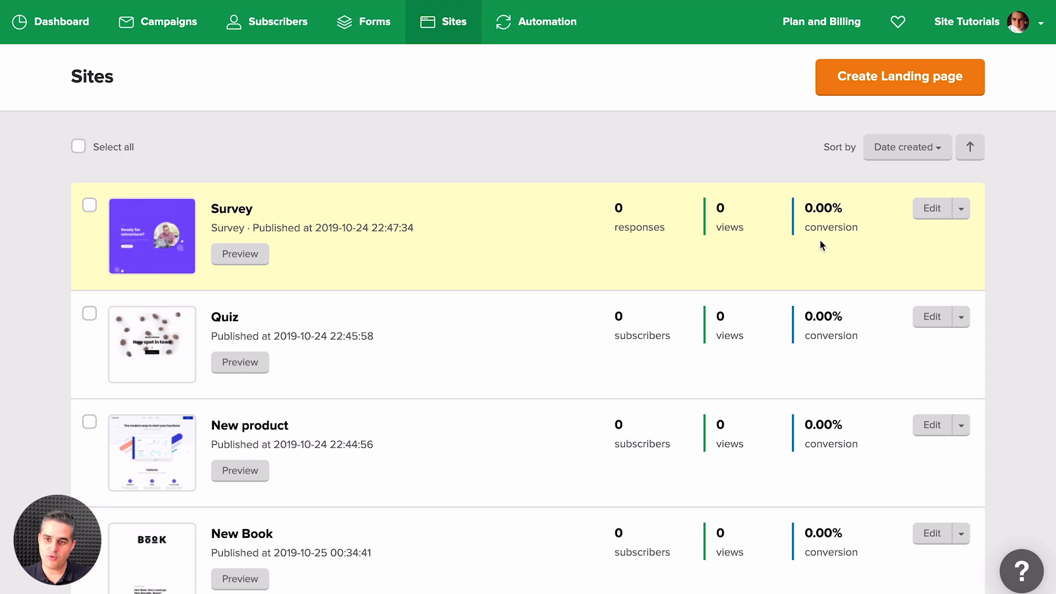
Step: Open the Survey landing page for editing and inspect the anchor link options of the hero block's "Take the survey" button without changing them
left_click(932, 208)
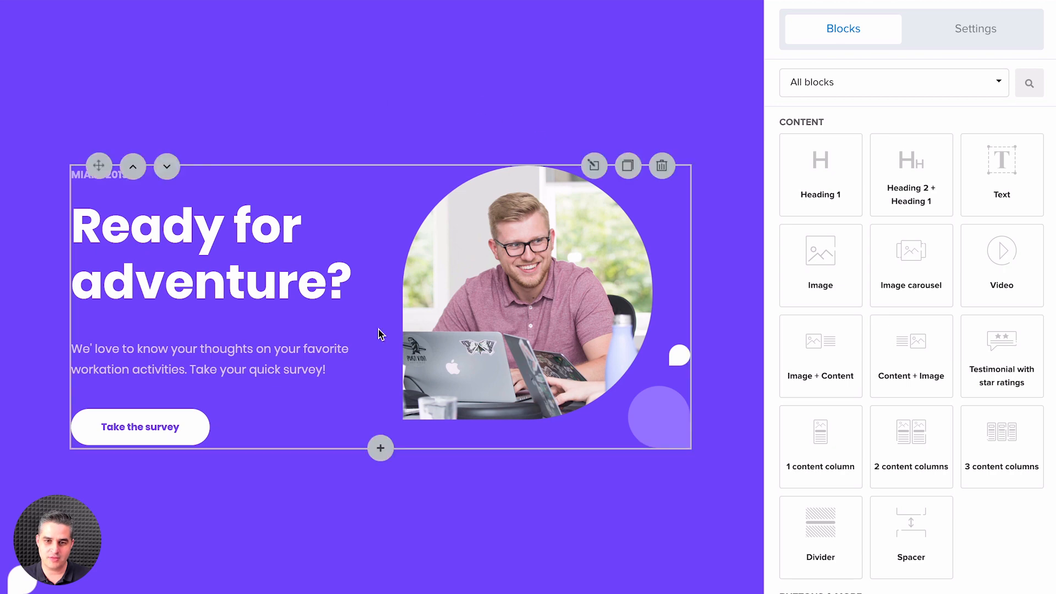
left_click(366, 250)
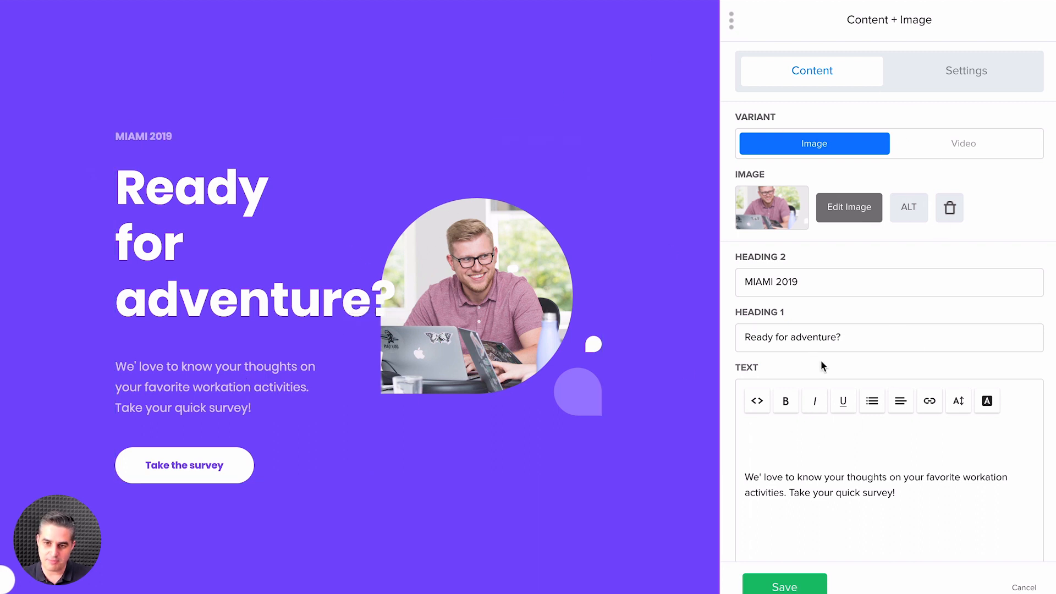
scroll(851, 384, "down", 5)
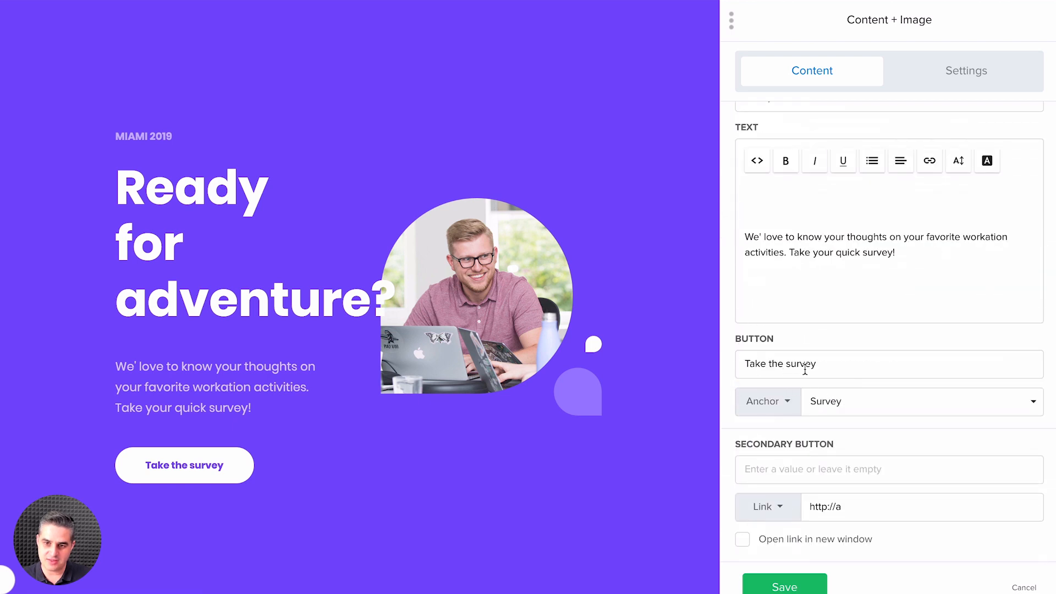
left_click(753, 408)
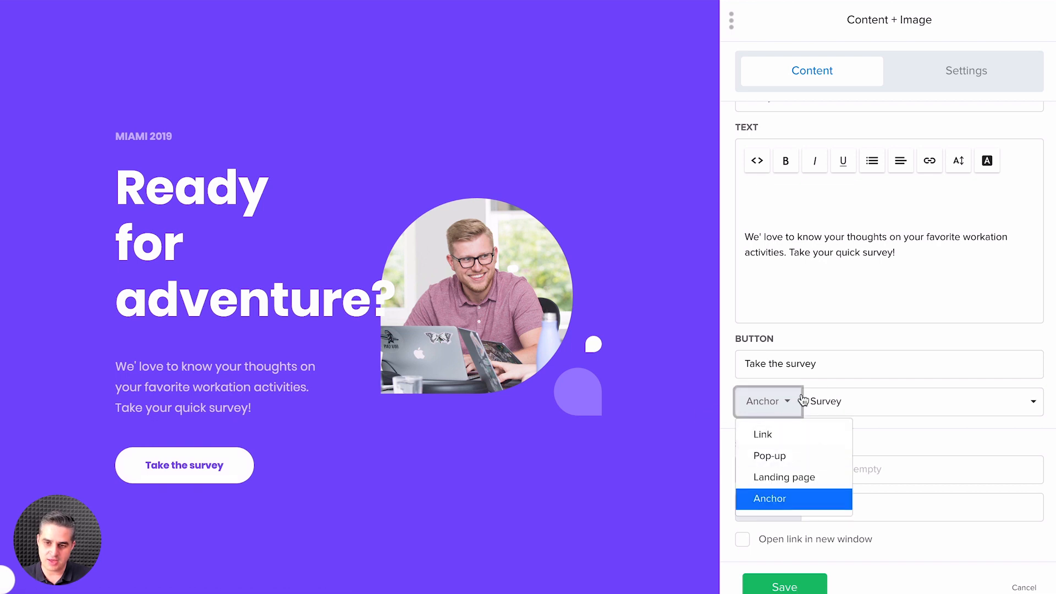
left_click(827, 386)
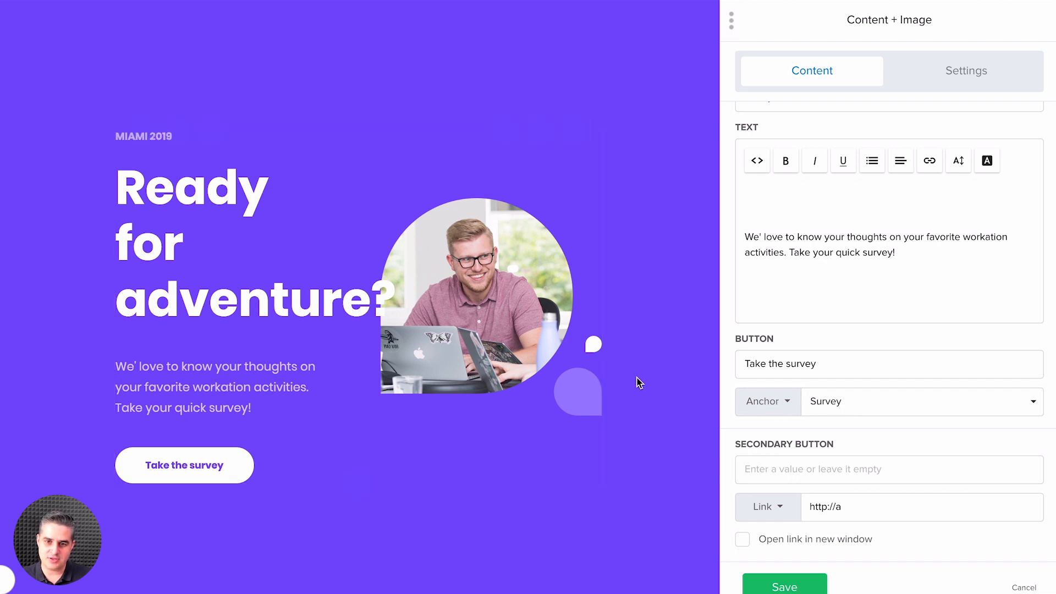
left_click(897, 404)
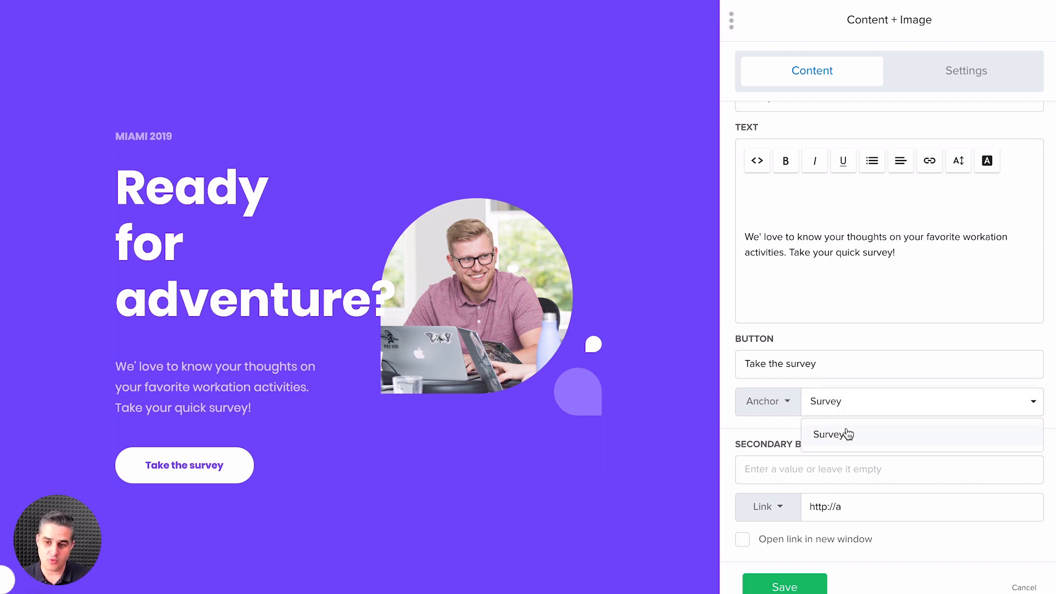
left_click(1022, 571)
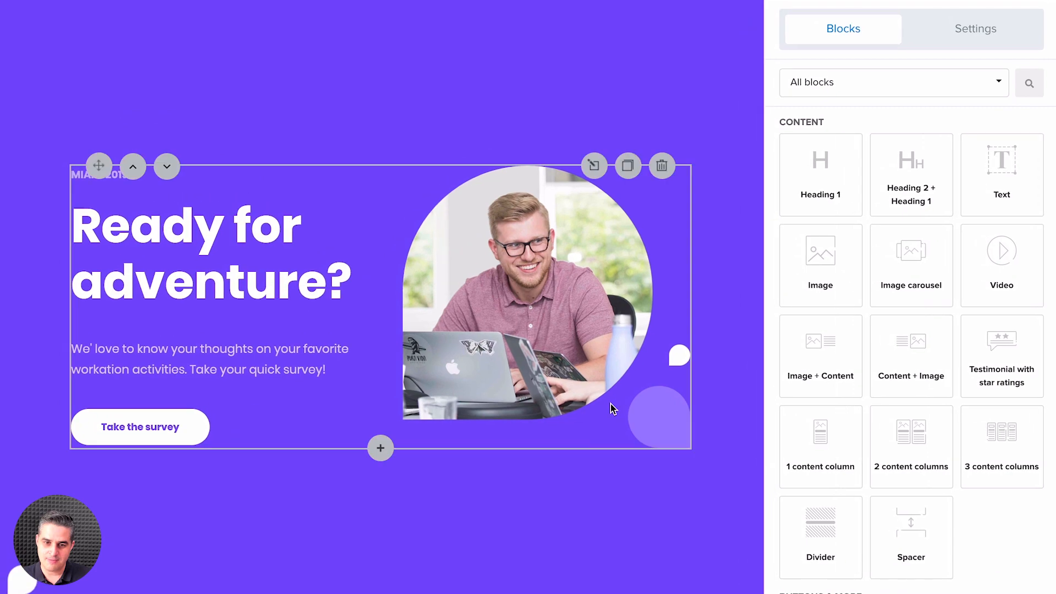
Step: Inspect the settings of the Survey anchor section below the "Choose your ideal program" heading, leaving them unchanged
scroll(611, 405, "down", 5)
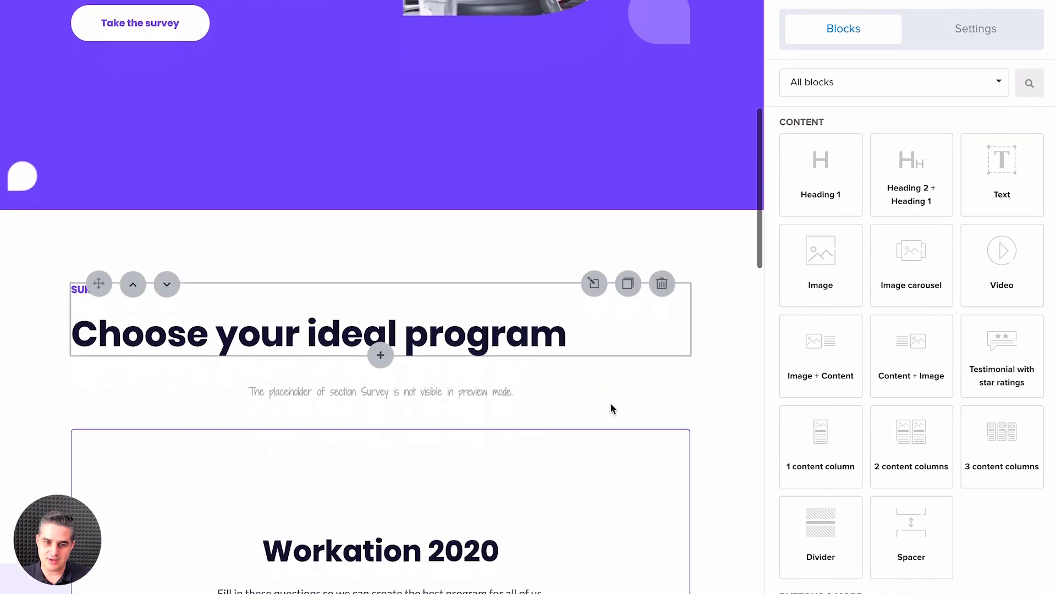
scroll(611, 405, "down", 1)
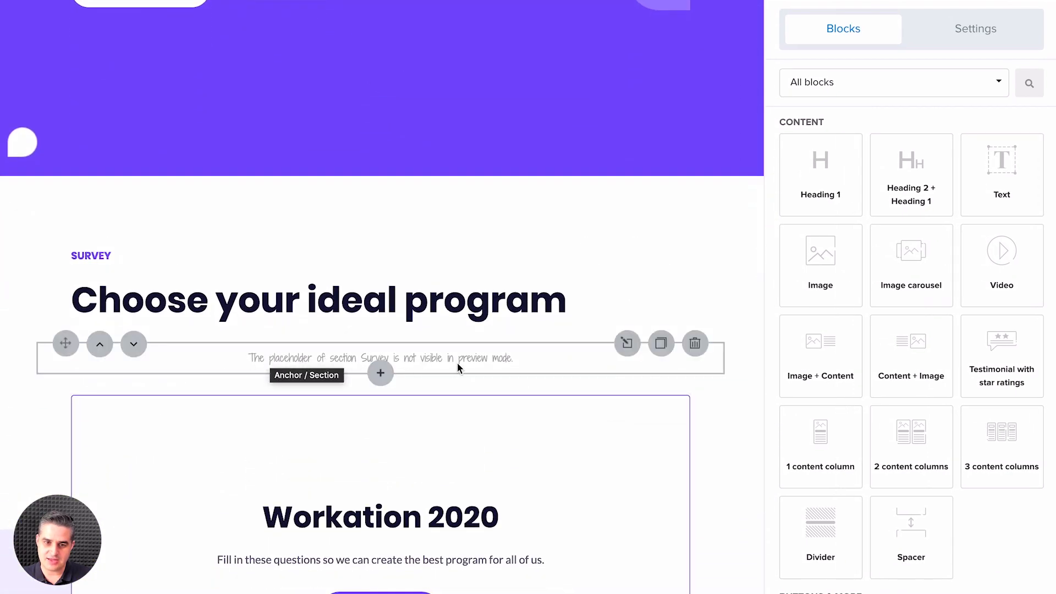
left_click(438, 358)
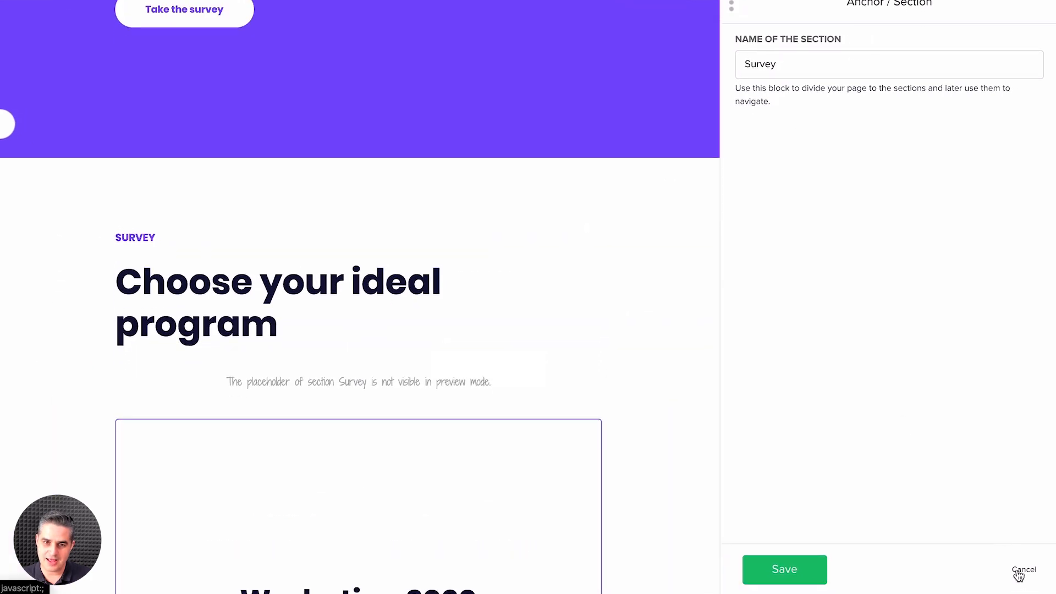
left_click(1019, 575)
scroll(536, 283, "up", 10)
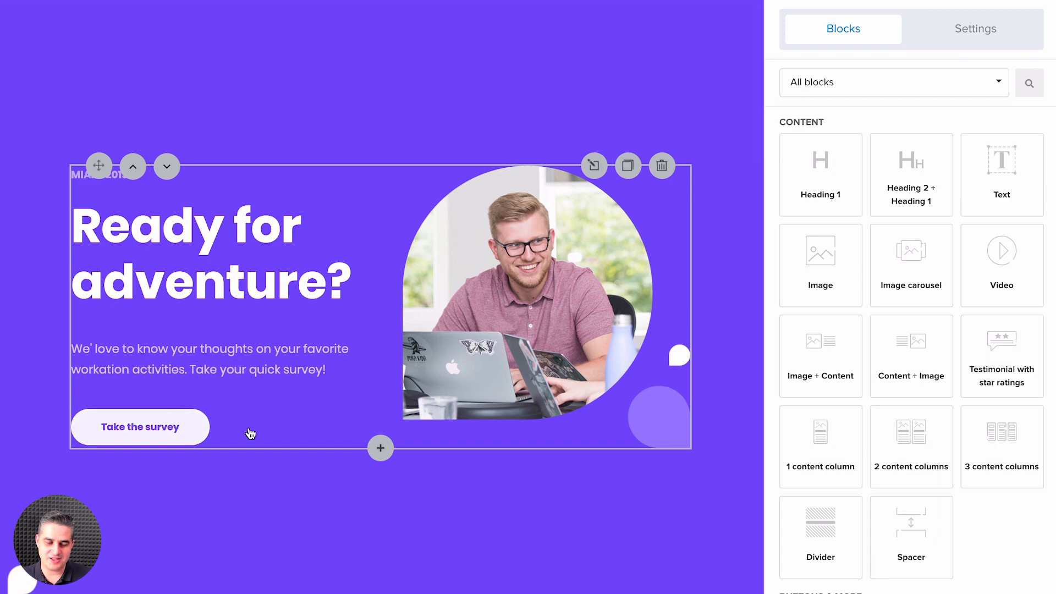
Step: Open the Workation 2020 survey block for editing and preview its questions one after another, from Satisfaction score to Outro
scroll(404, 434, "down", 10)
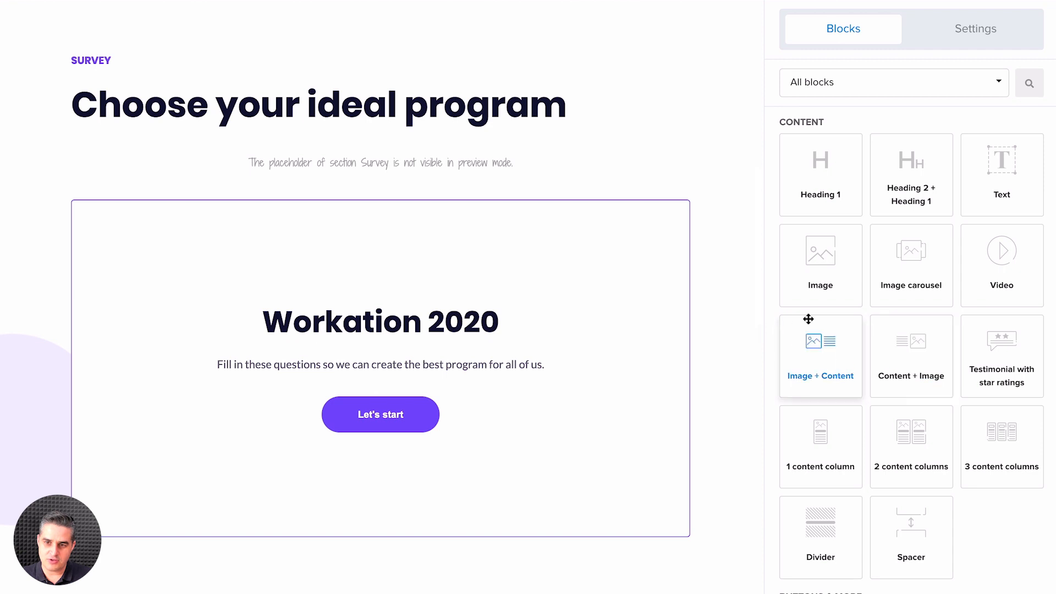
scroll(898, 382, "down", 10)
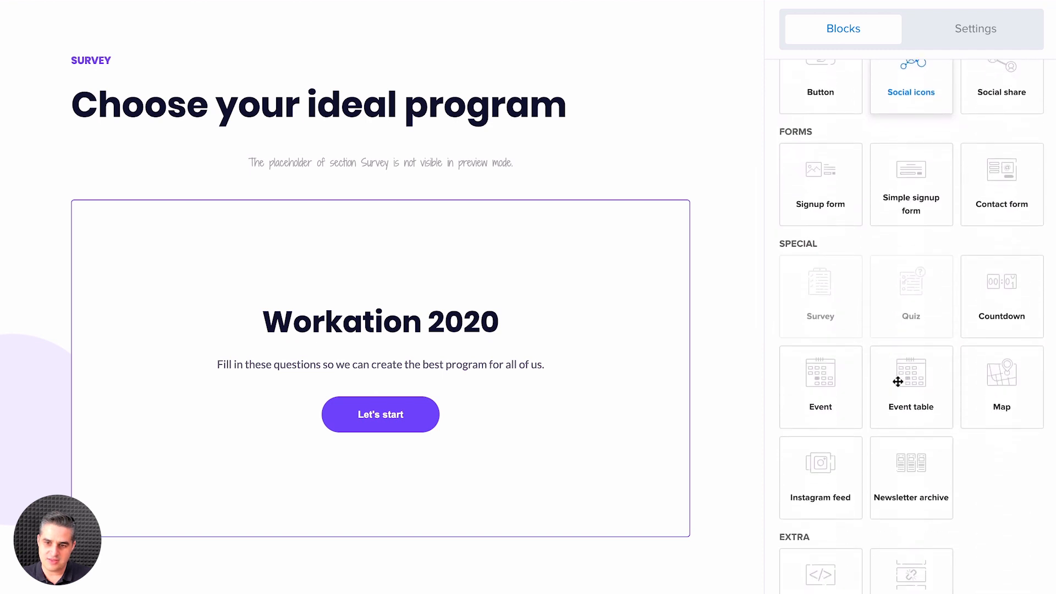
scroll(898, 382, "down", 1)
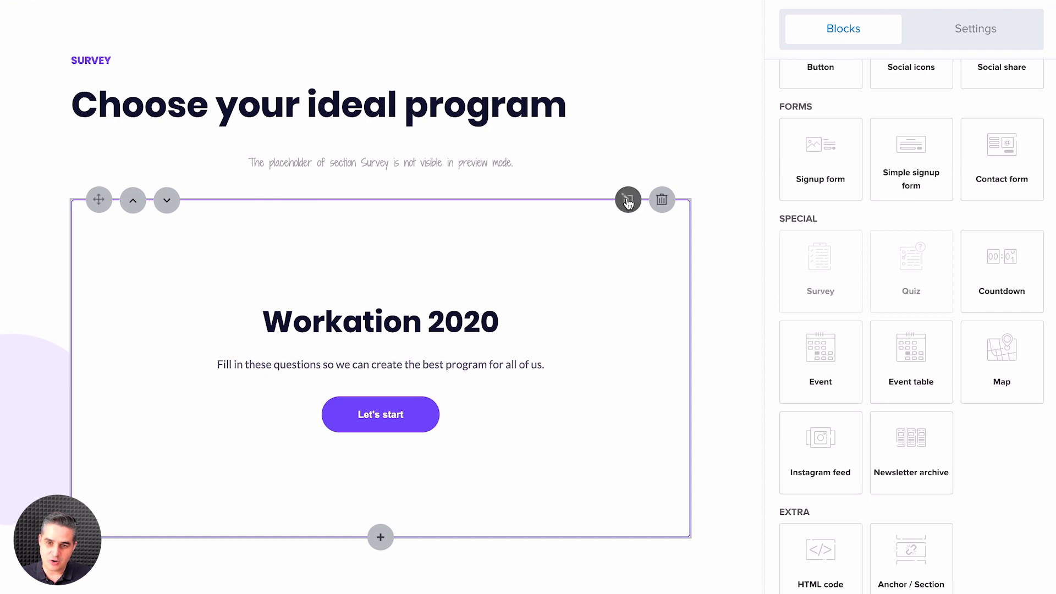
left_click(490, 300)
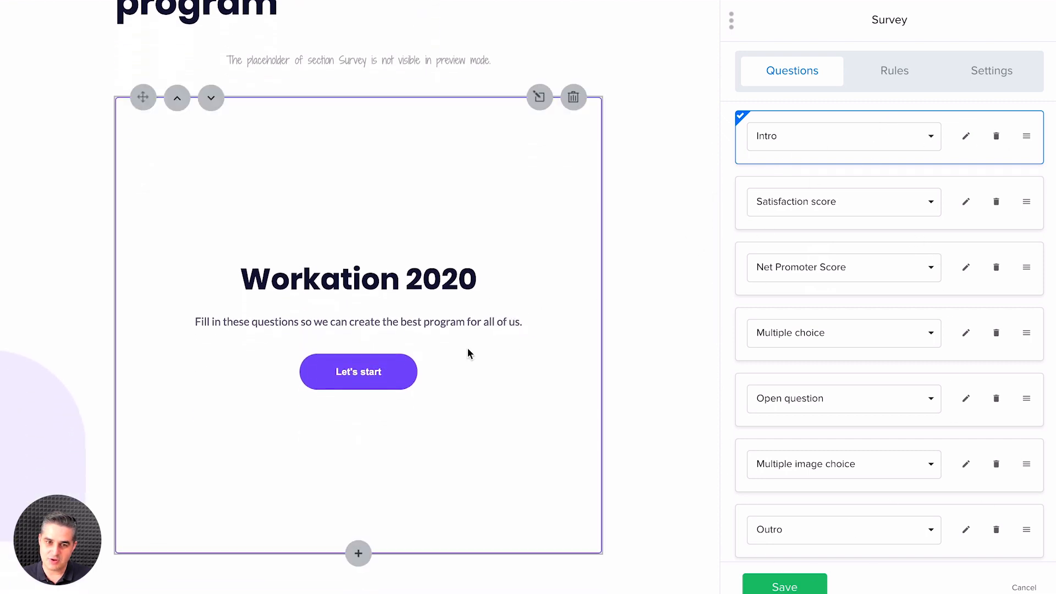
left_click(1027, 204)
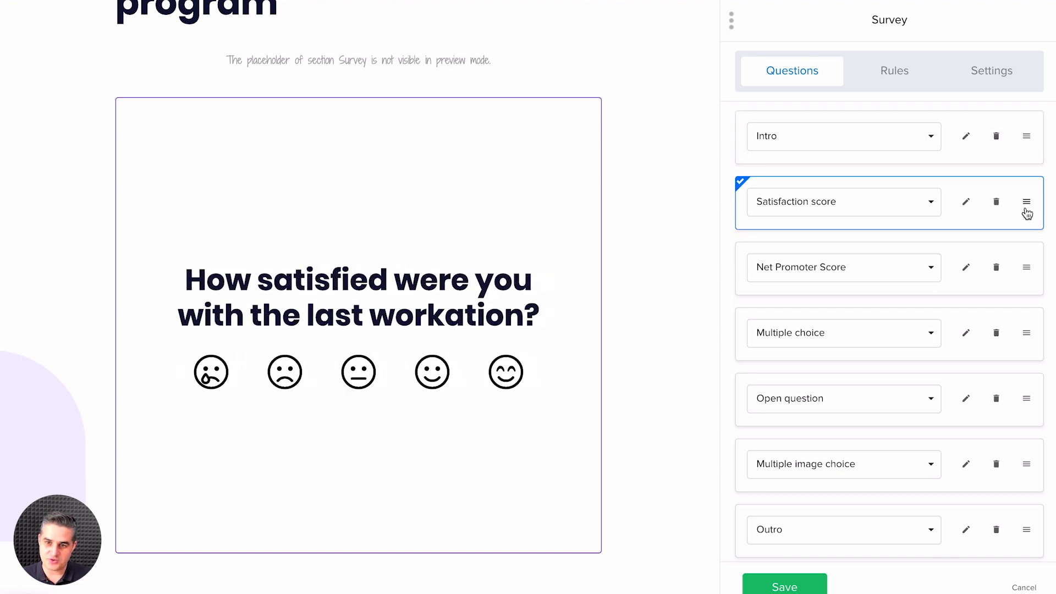
left_click(1025, 264)
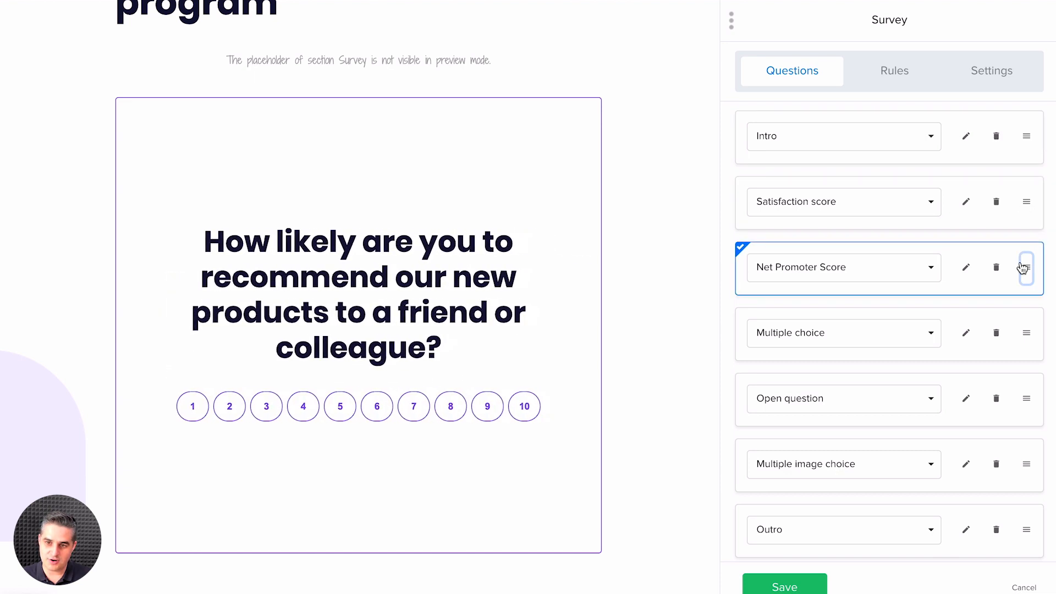
left_click(1028, 330)
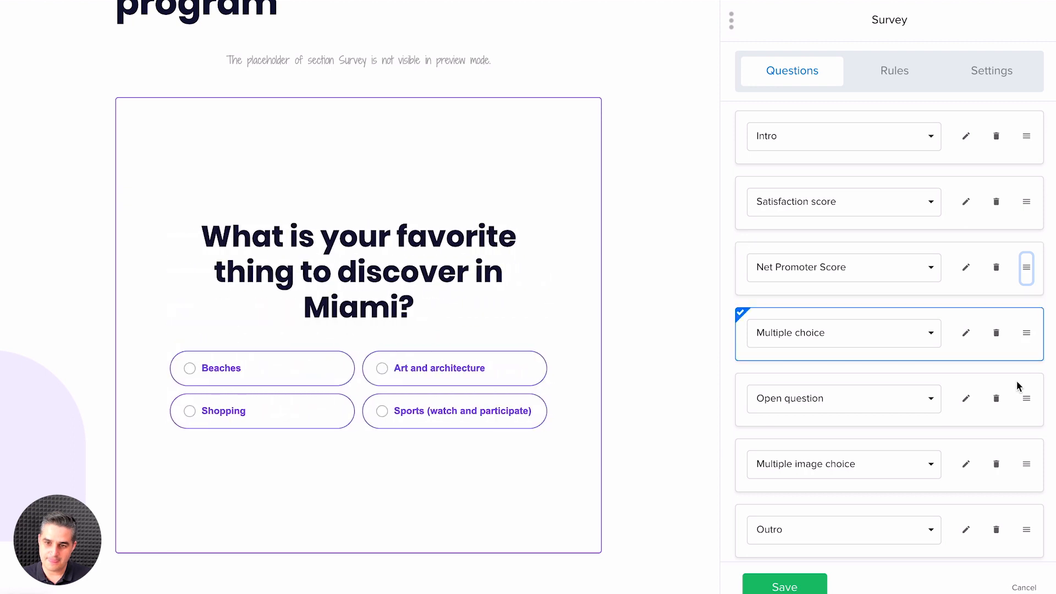
left_click(1024, 401)
scroll(1016, 394, "down", 1)
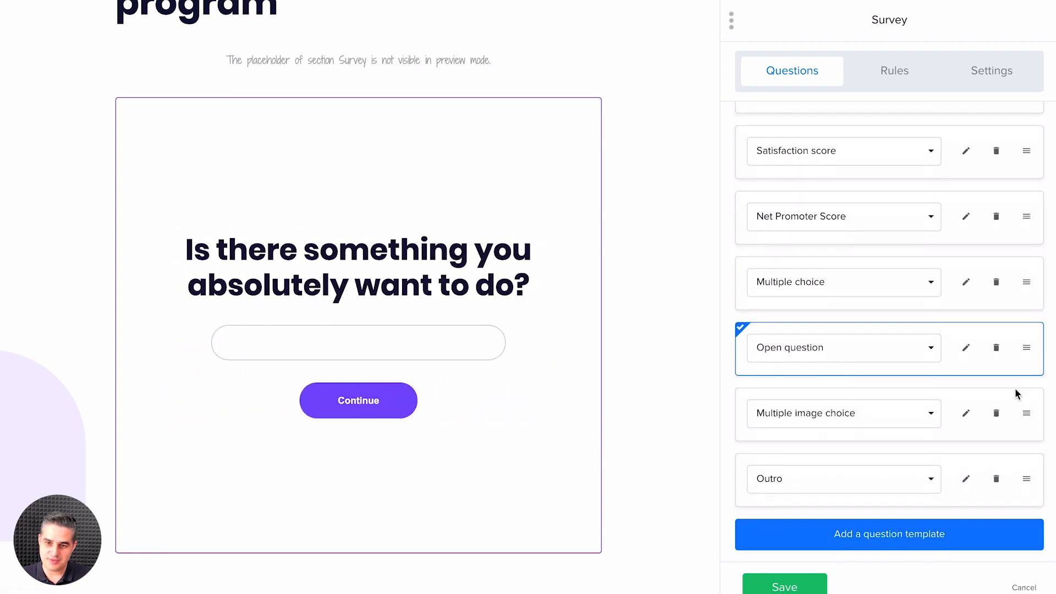
left_click(1026, 413)
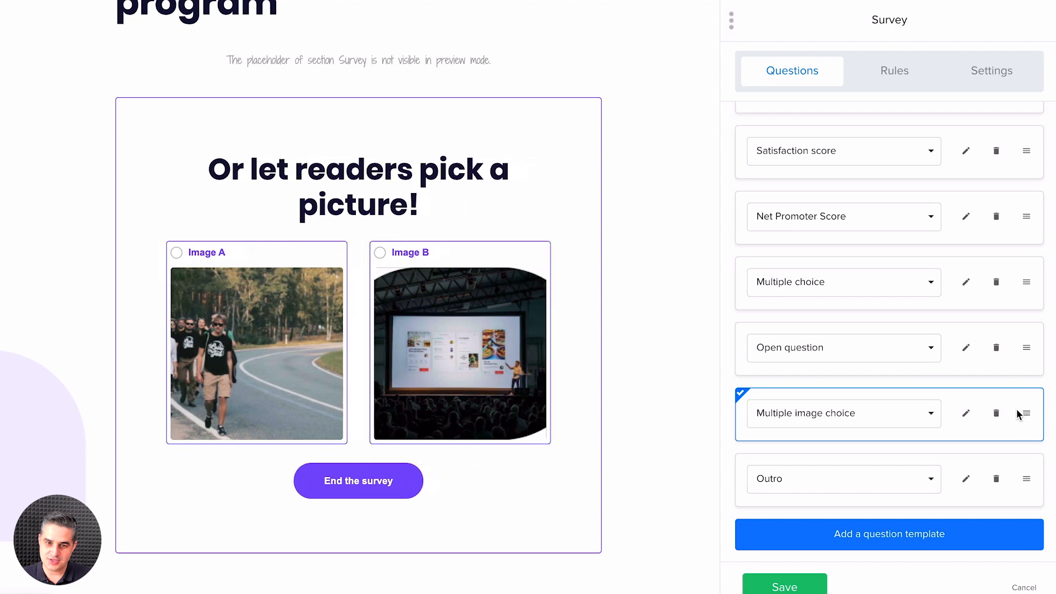
left_click(1026, 482)
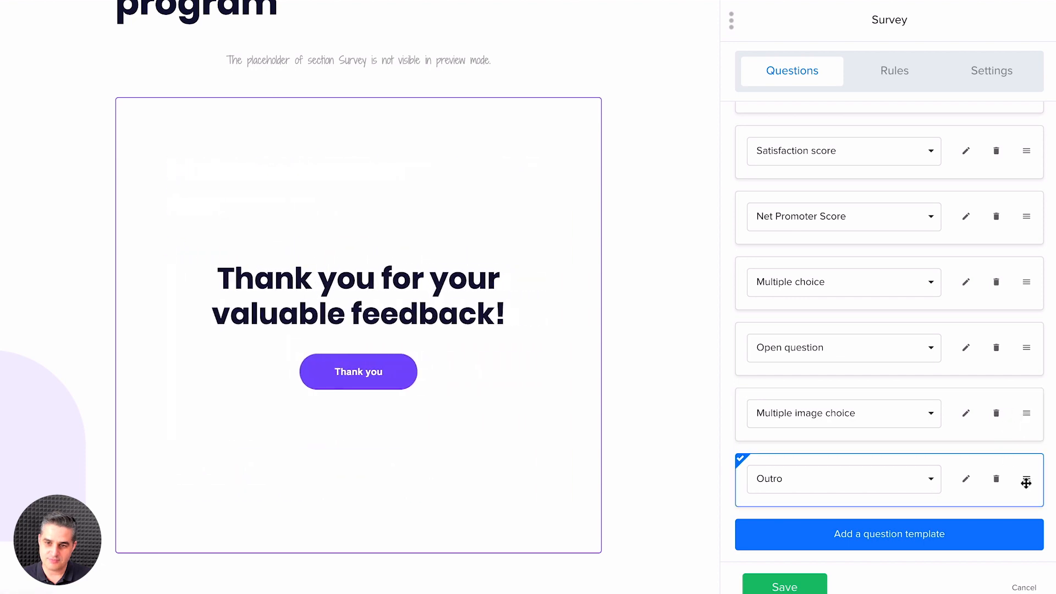
Step: Add a question template to the survey, set its type to Signup form, and place it directly above Outro
left_click(867, 536)
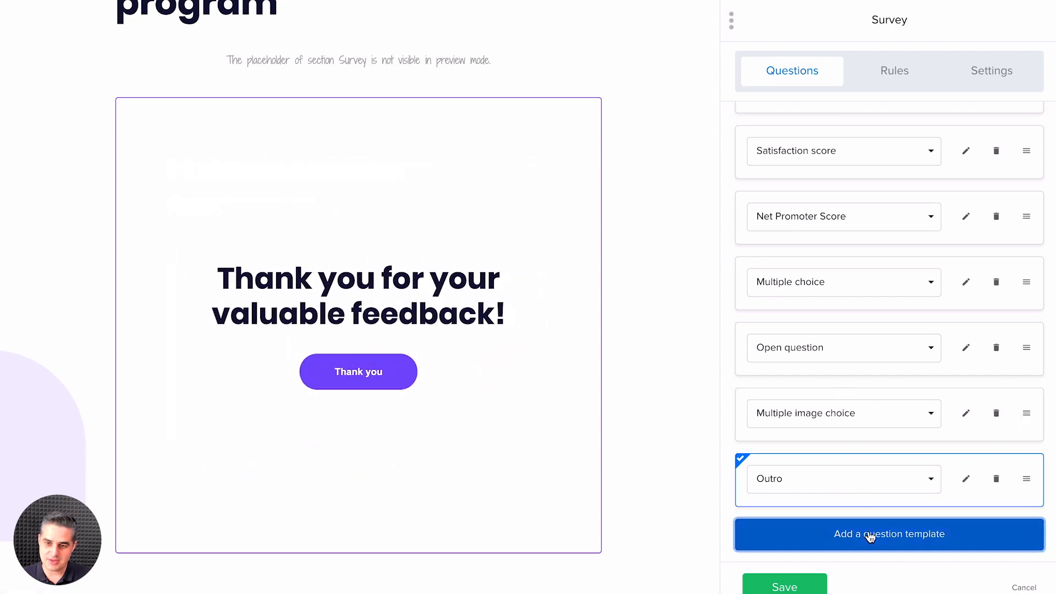
left_click(791, 484)
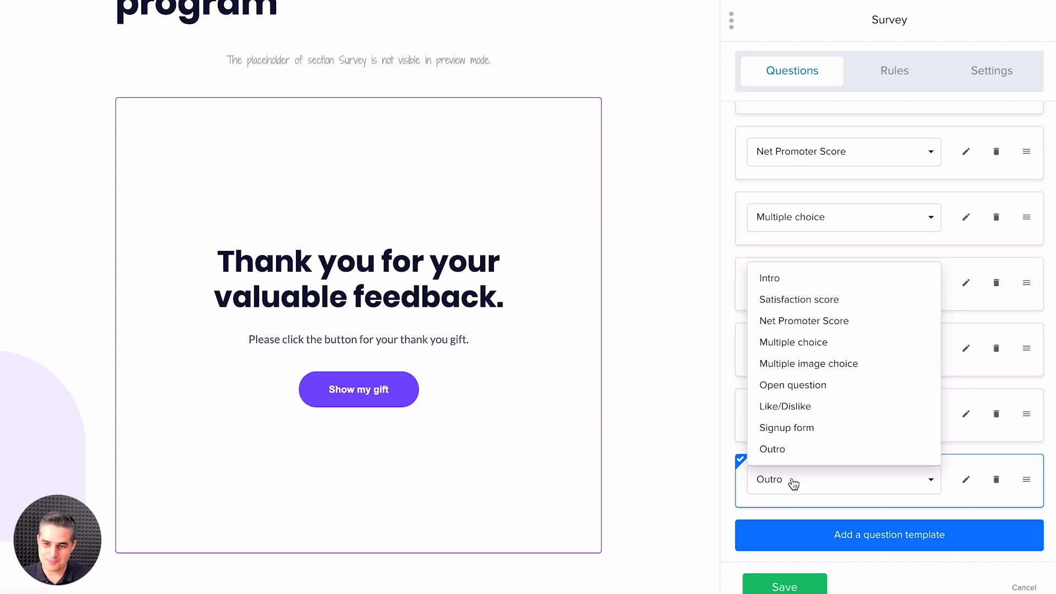
left_click(789, 428)
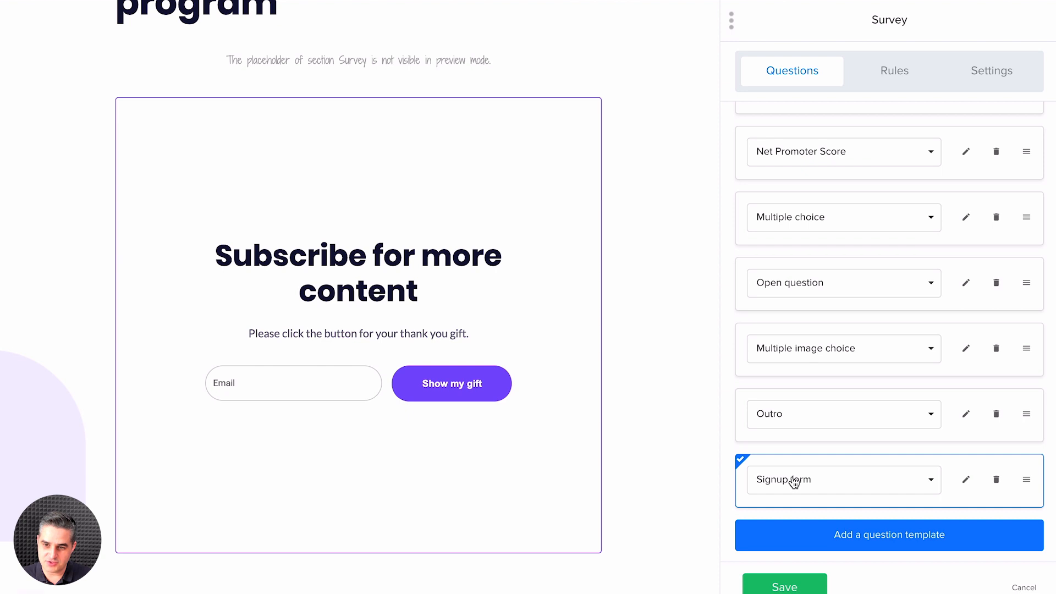
mouse_move(1024, 480)
left_mouse_down()
mouse_move(1022, 419)
mouse_move(1016, 492)
left_mouse_up()
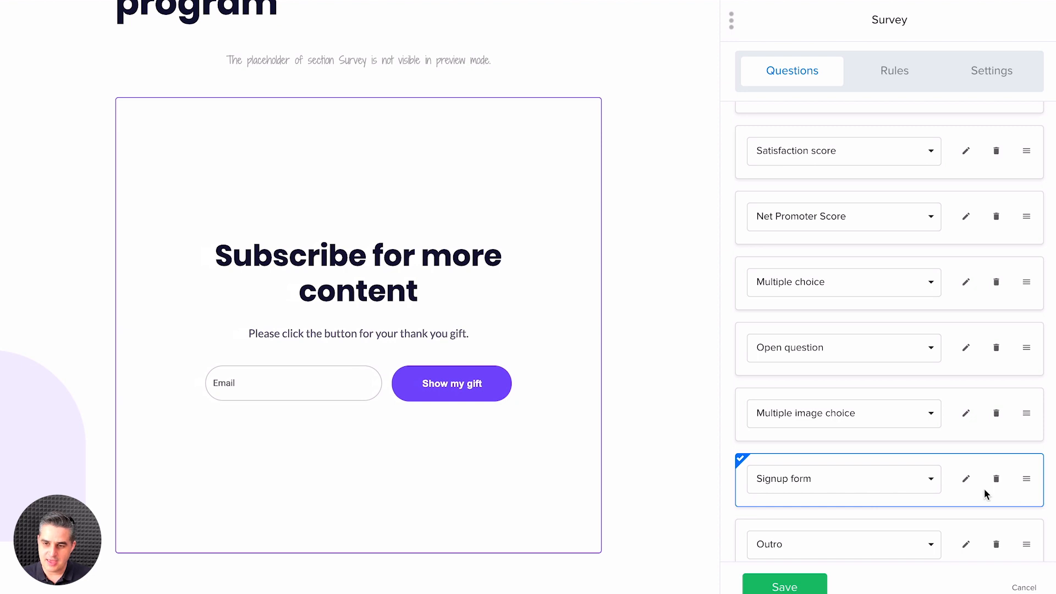
Step: Reorder the survey questions so that Open question sits between Signup form and Outro
scroll(985, 489, "up", 1)
scroll(986, 489, "down", 2)
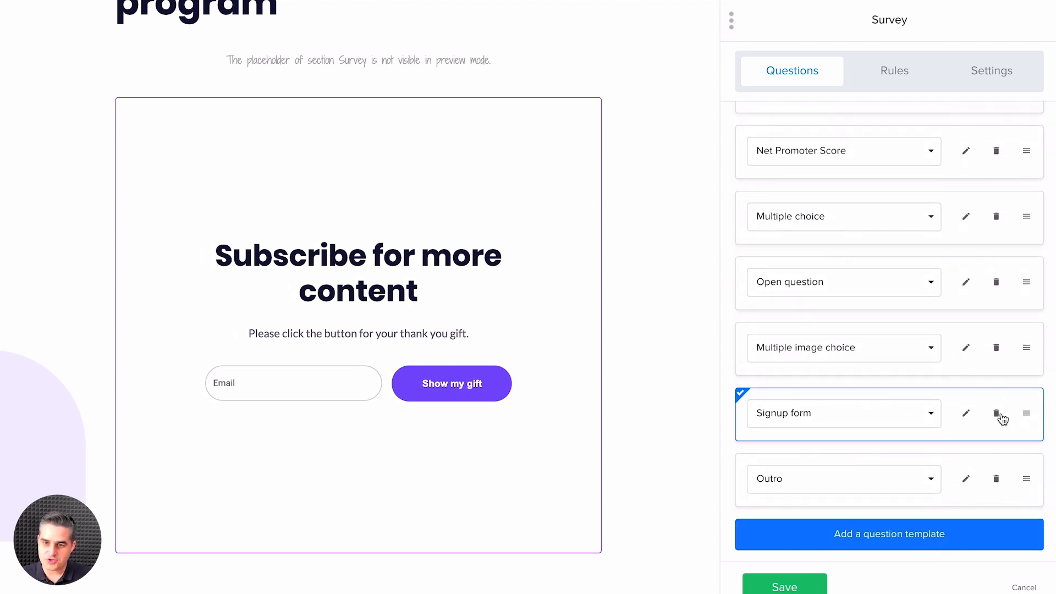
left_click_drag(1026, 282, 1028, 414)
left_click_drag(1027, 477, 1013, 435)
scroll(1008, 432, "down", 2)
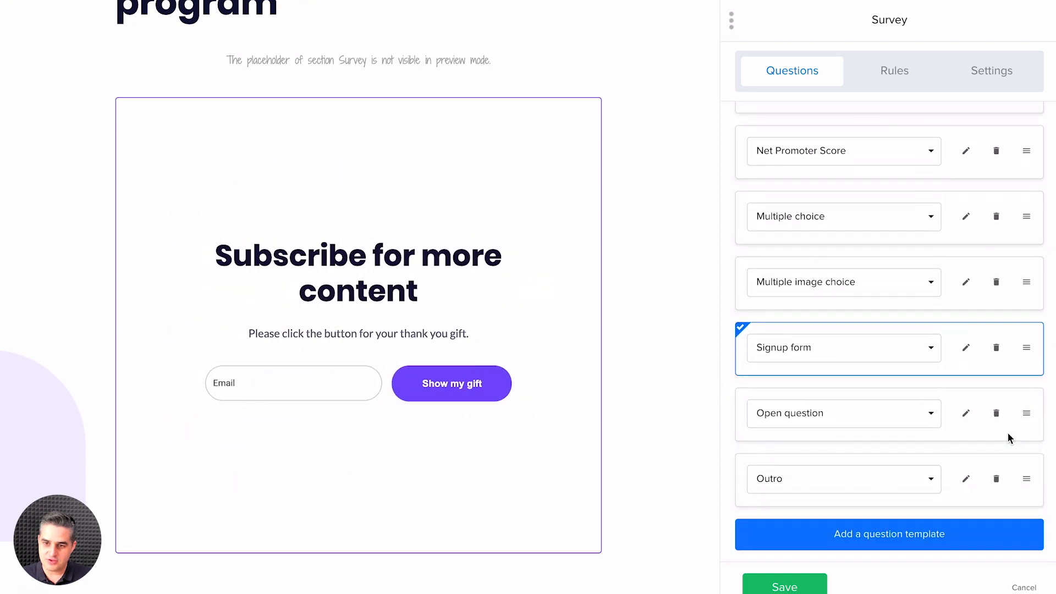
left_click(997, 480)
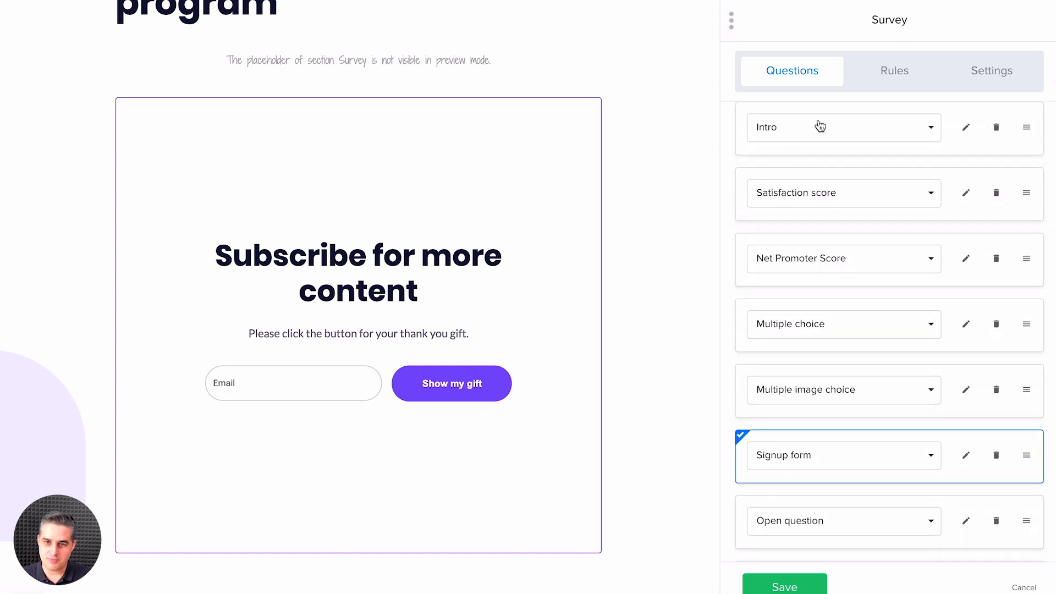
Step: View the Intro question's fields, and set the Satisfaction score question's icon shape to Heart after trying Star
left_click(966, 128)
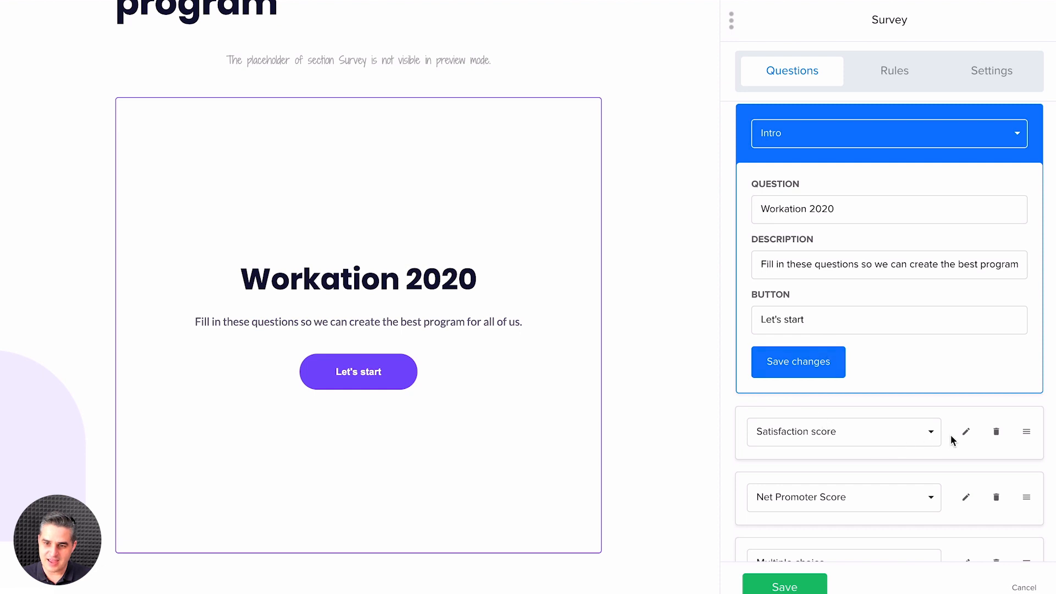
left_click(966, 435)
left_click(852, 391)
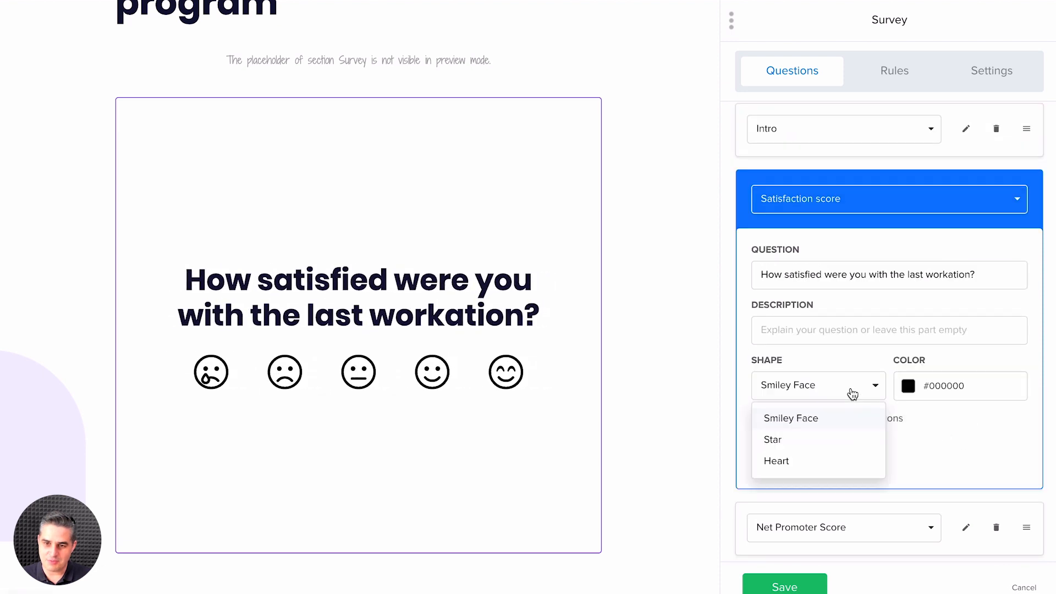
left_click(788, 442)
left_click(809, 395)
left_click(787, 459)
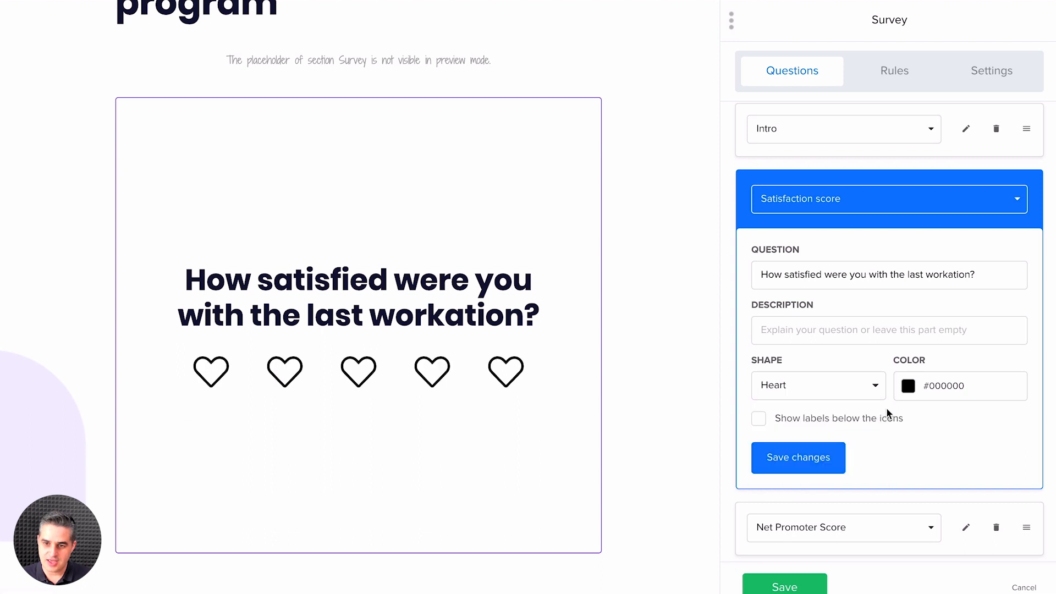
Step: Set the color of the Satisfaction score question's heart icons to dark orange, #d35400
left_click(909, 389)
left_click(855, 477)
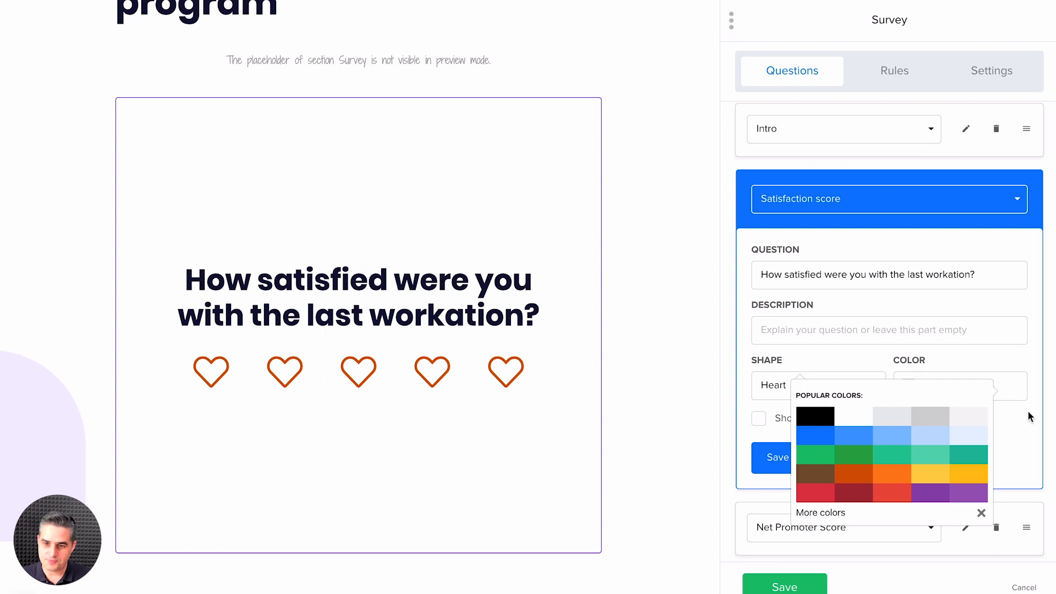
left_click(1005, 431)
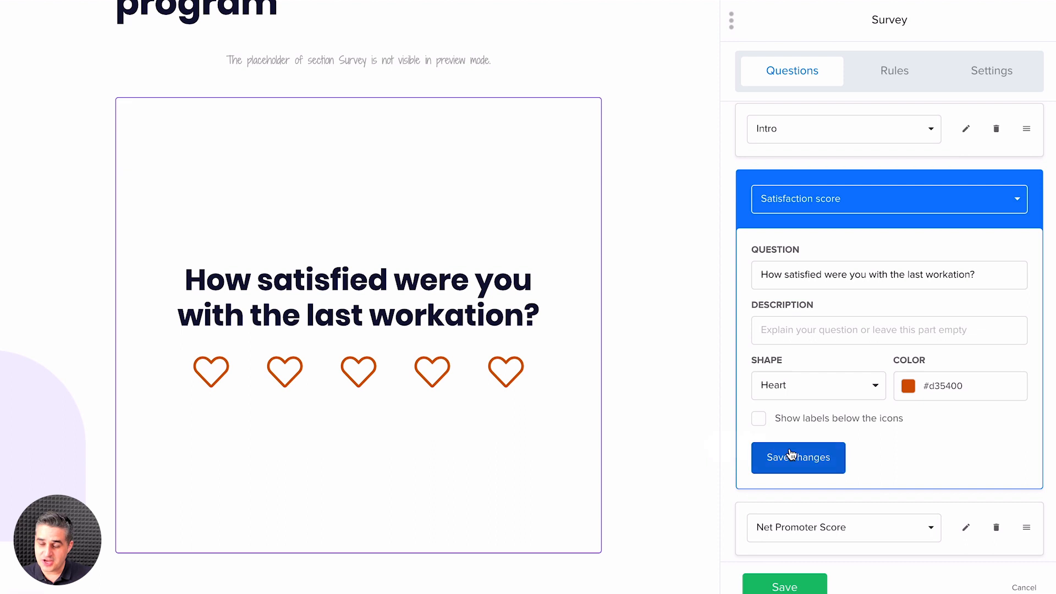
Step: Show labels below the Satisfaction score question's icons and save the changes to that question
left_click(759, 420)
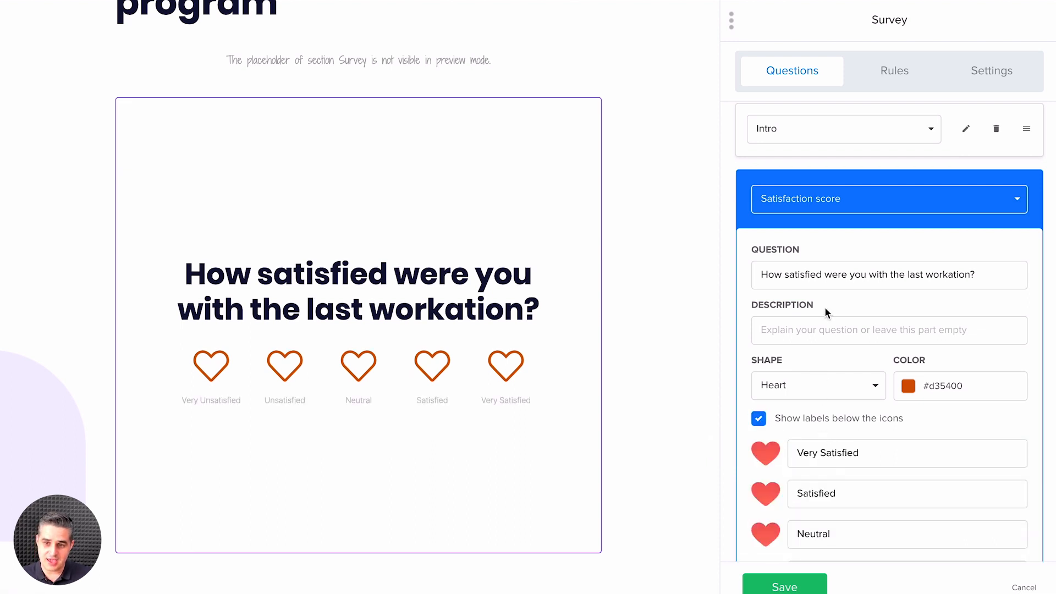
scroll(831, 364, "down", 4)
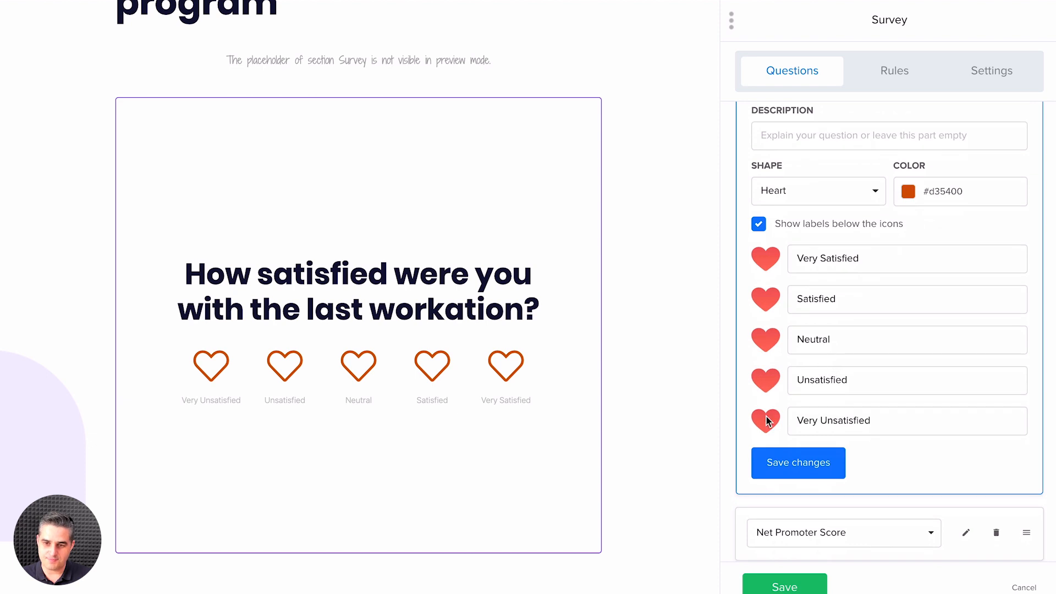
left_click(783, 465)
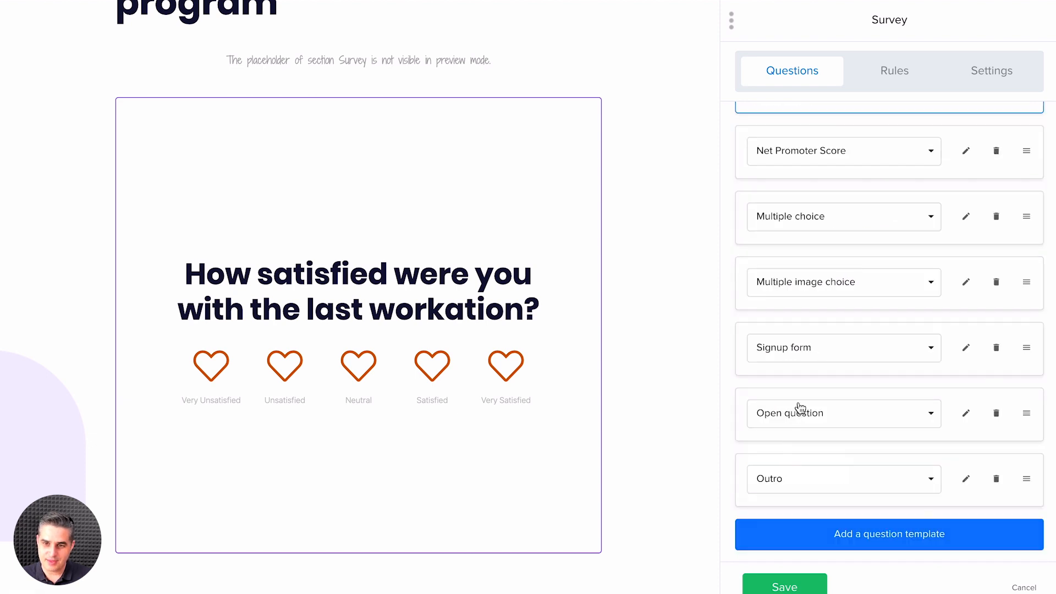
Step: Set the Net Promoter Score question's negative label to "Not likely" and its positive label to "Very likely"
scroll(856, 296, "up", 1)
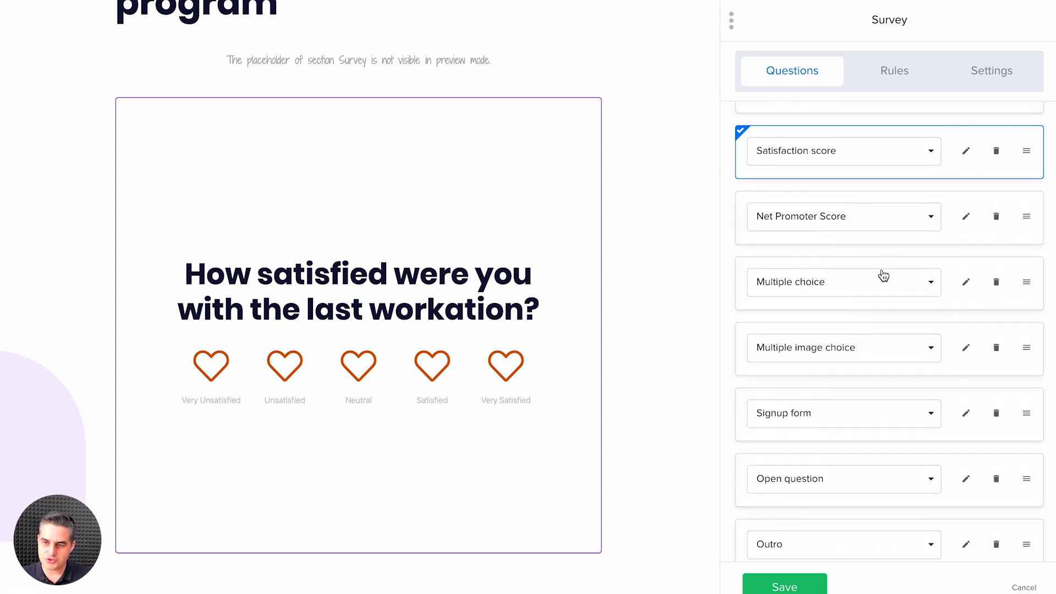
left_click(966, 216)
left_click(781, 413)
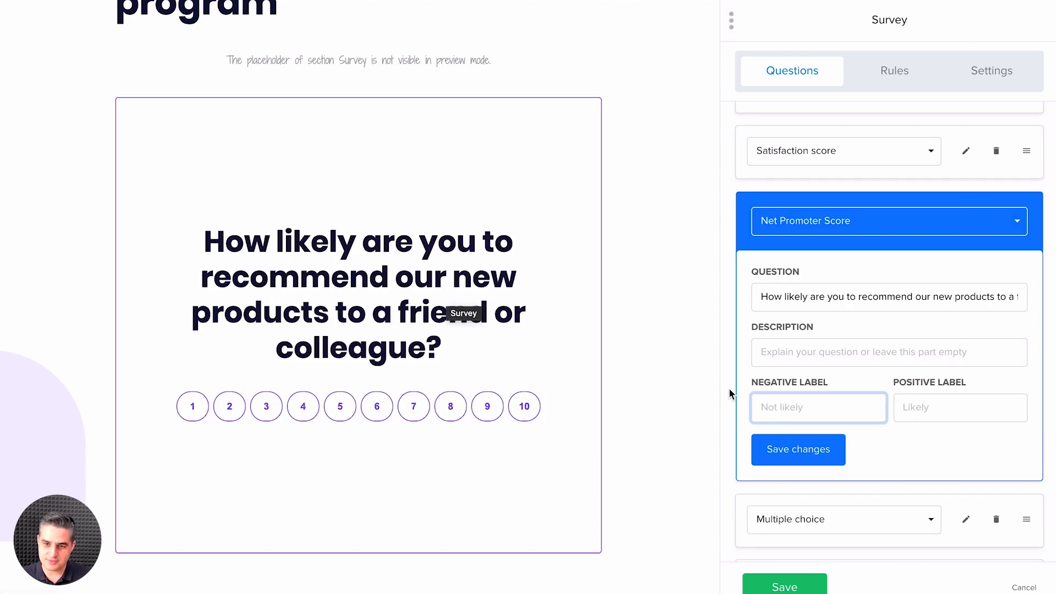
type("No")
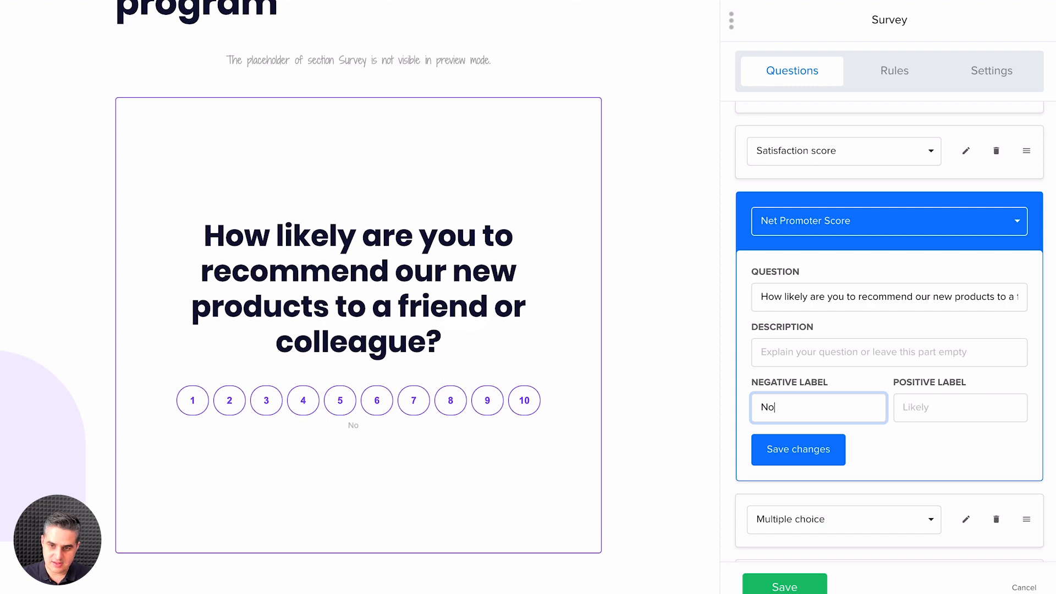
type("t likely")
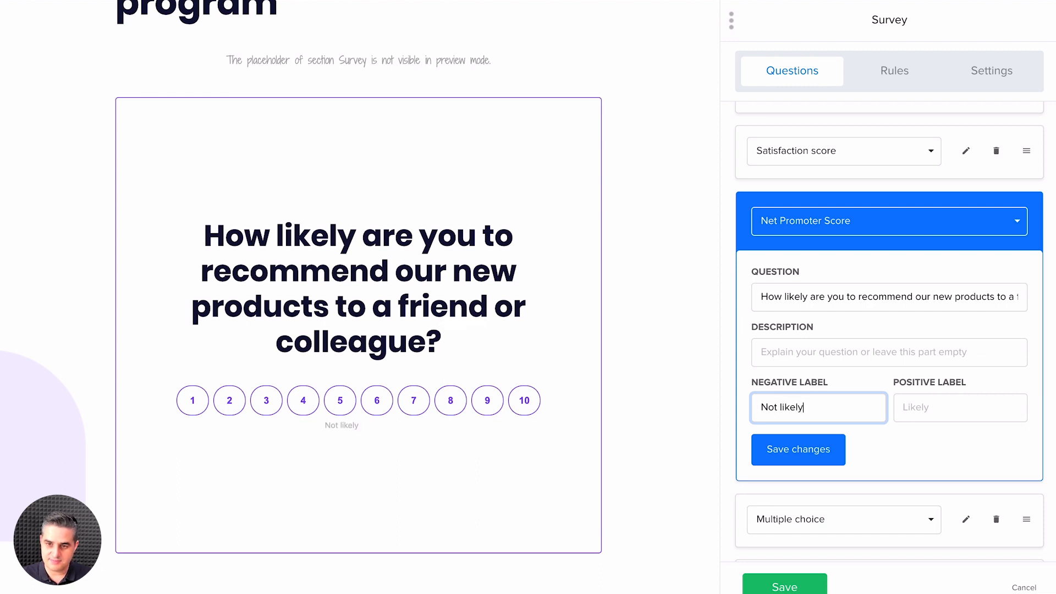
left_click(918, 407)
type("Ve")
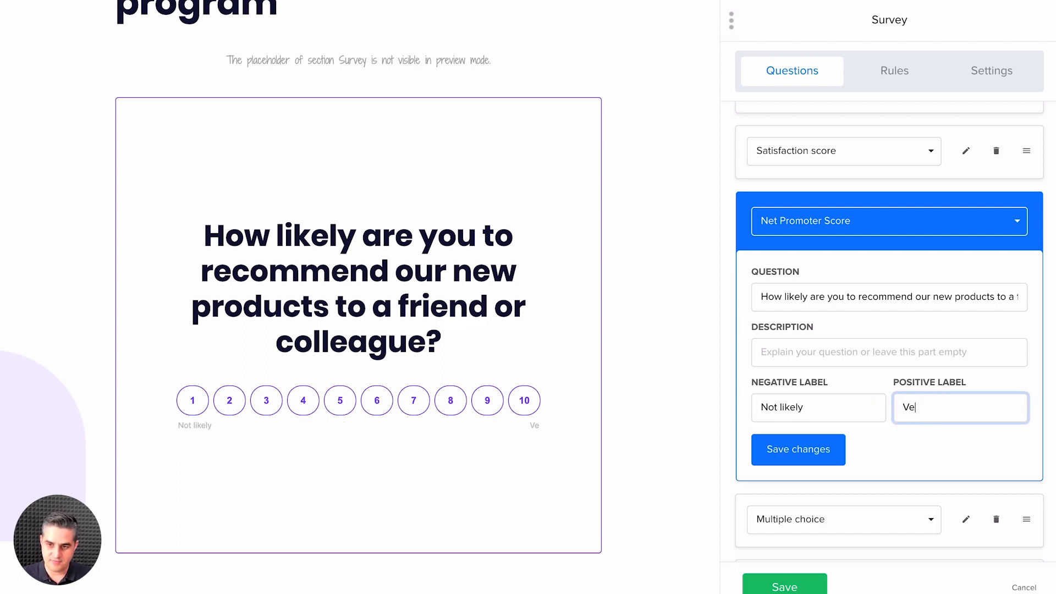
type("ry likely")
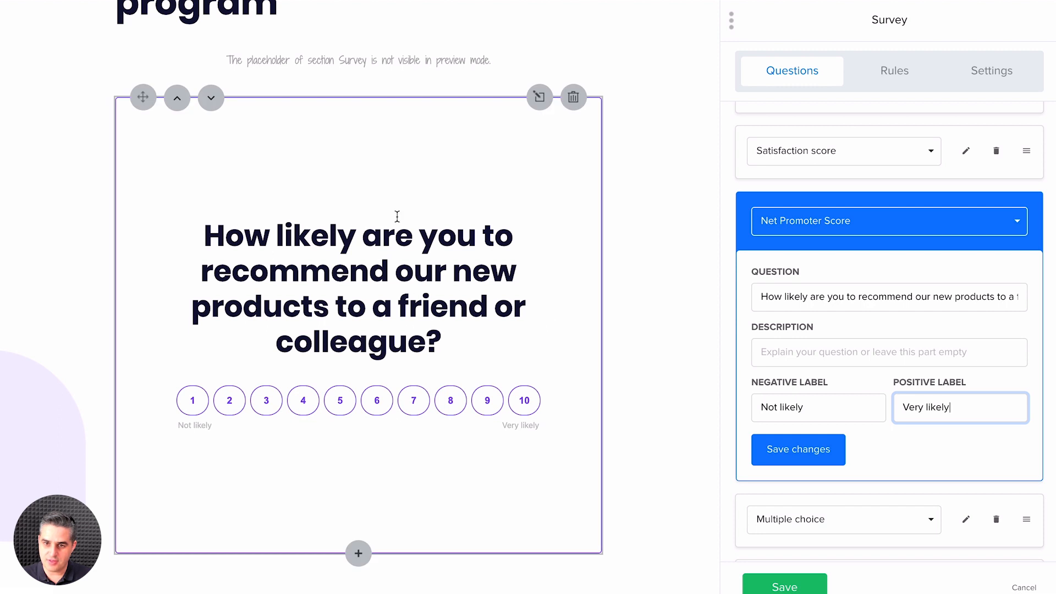
Step: Allow multiple answers for the Multiple choice question about the favorite thing to discover in Miami
scroll(880, 488, "down", 3)
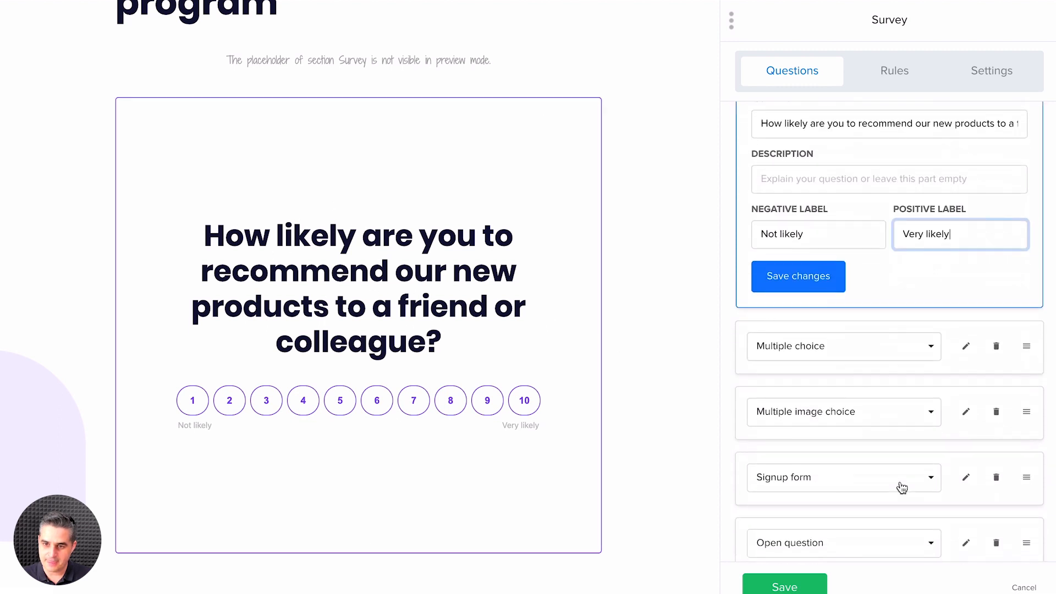
left_click(967, 346)
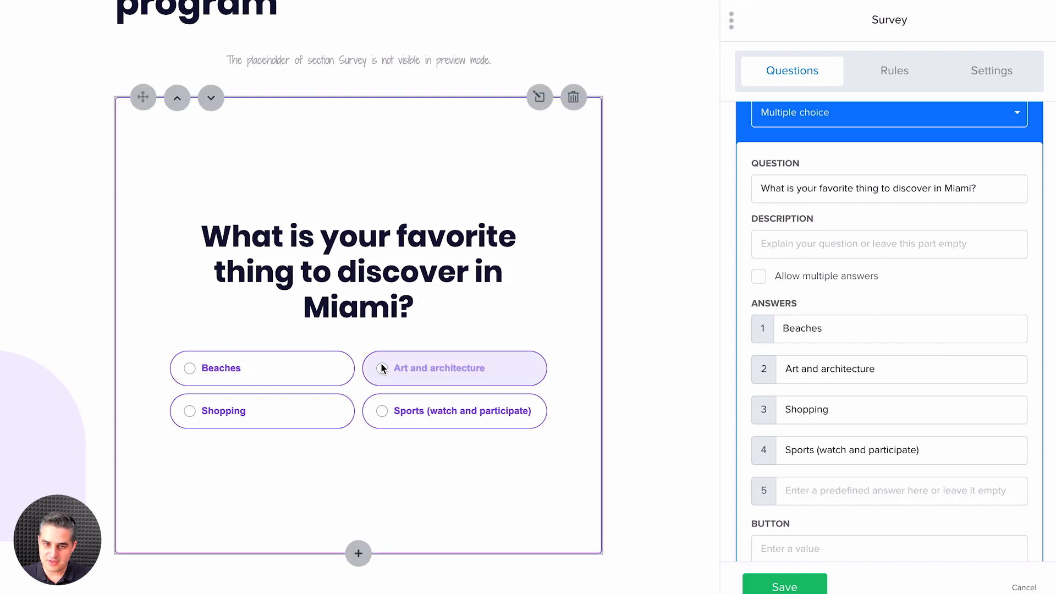
left_click(759, 276)
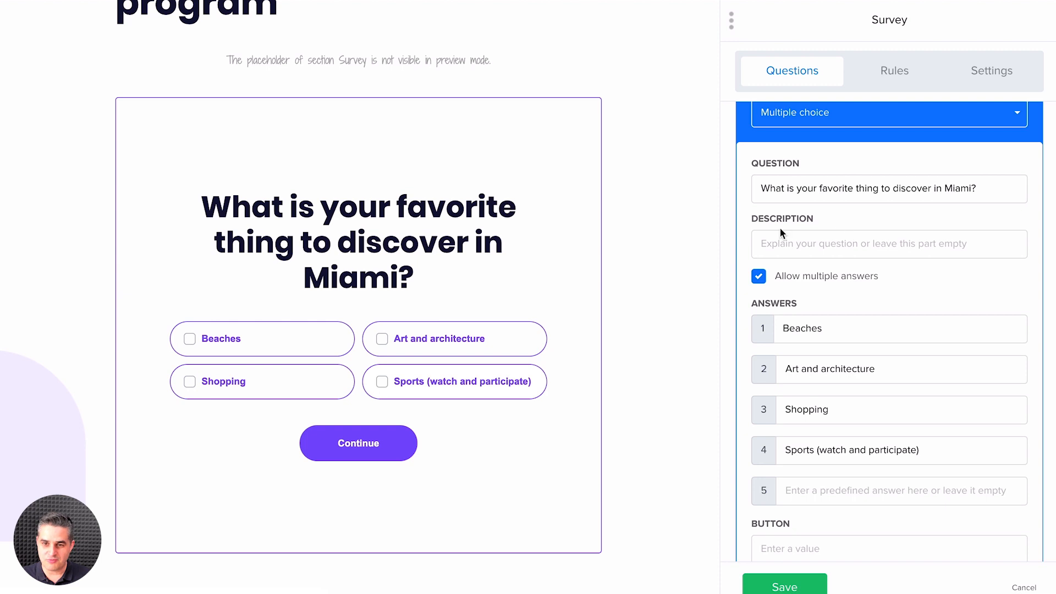
Step: Add "Another Answer" as the fifth answer of the Multiple choice question and set its button text to "Next"
scroll(843, 302, "down", 2)
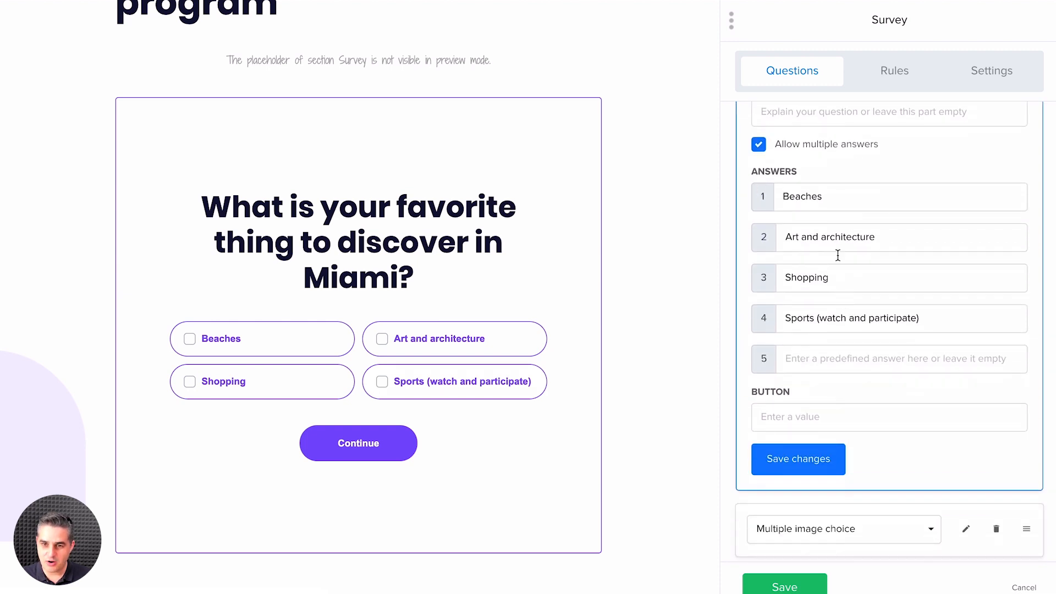
left_click(822, 350)
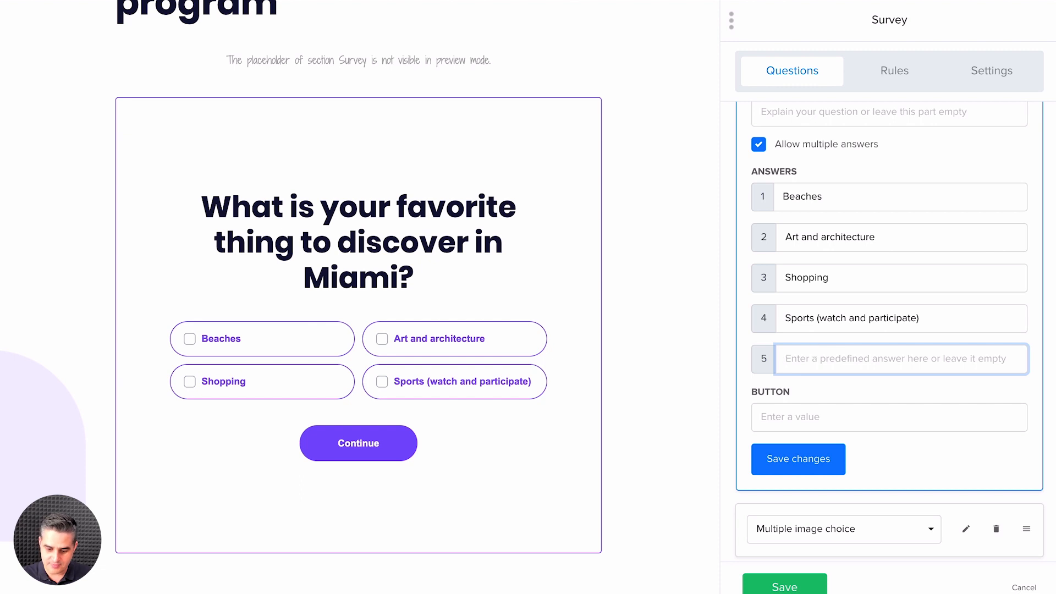
type("Another Answer")
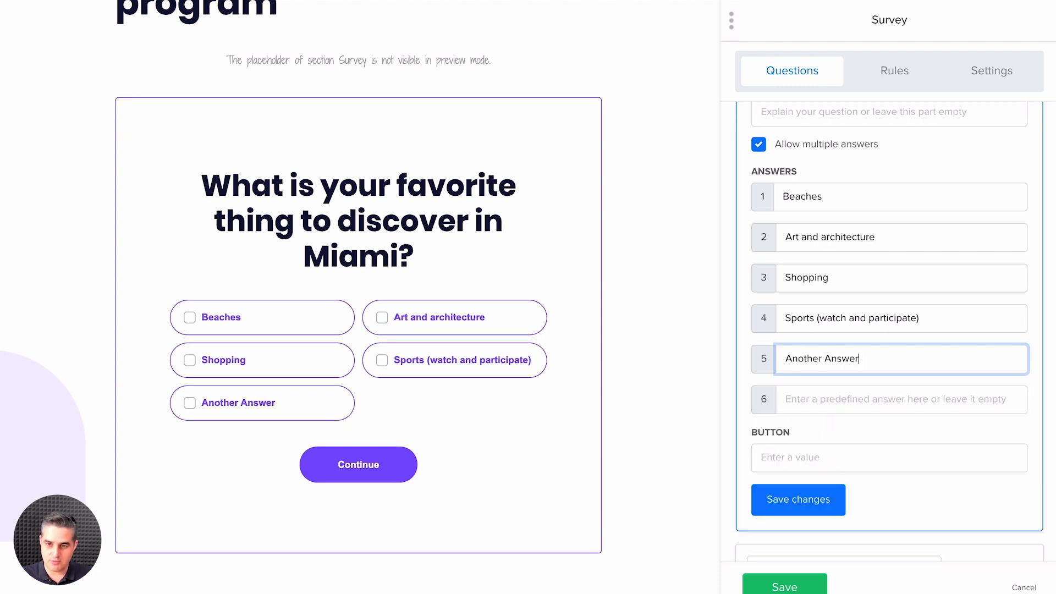
left_click(835, 401)
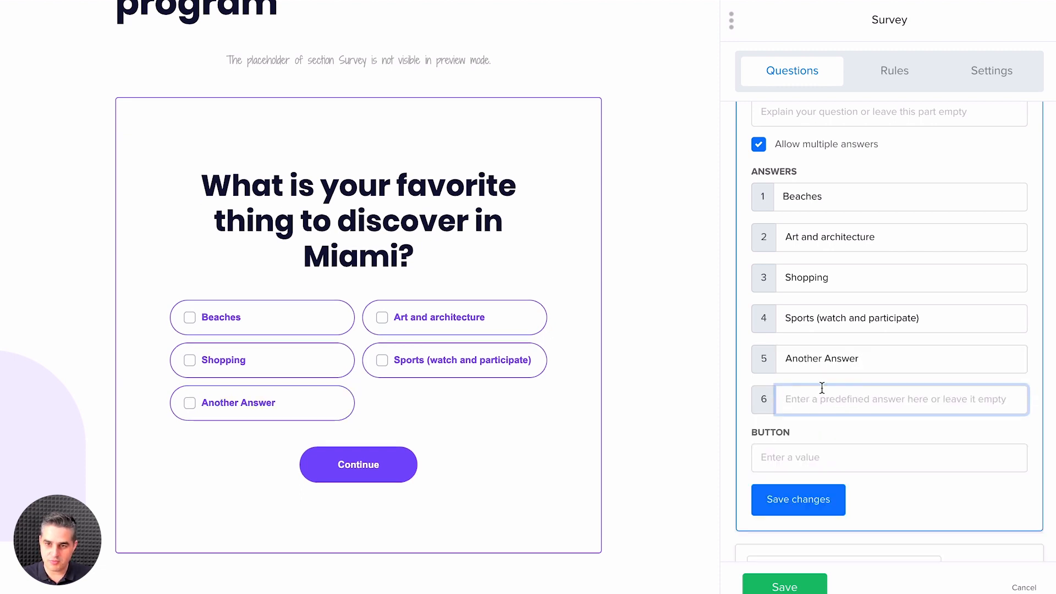
left_click(781, 465)
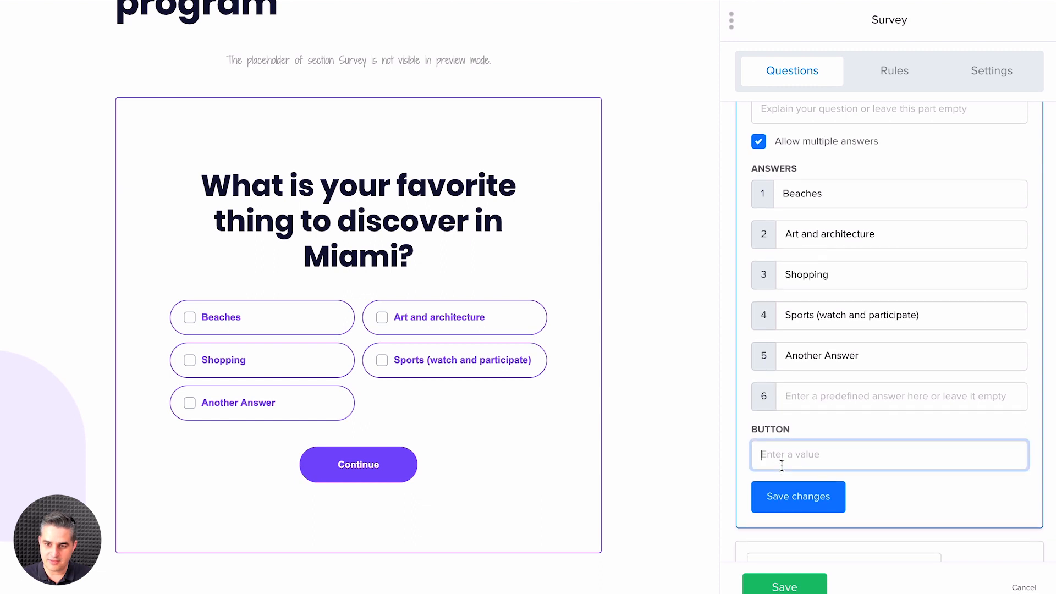
type("Next")
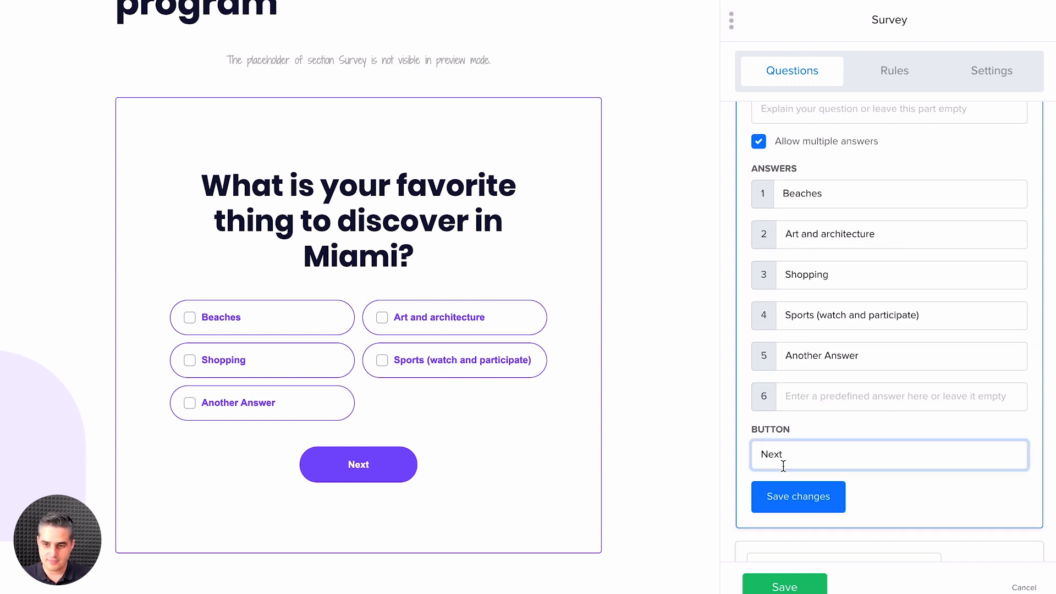
Step: Examine the answers, images and button settings of the Multiple image choice question
scroll(949, 487, "down", 3)
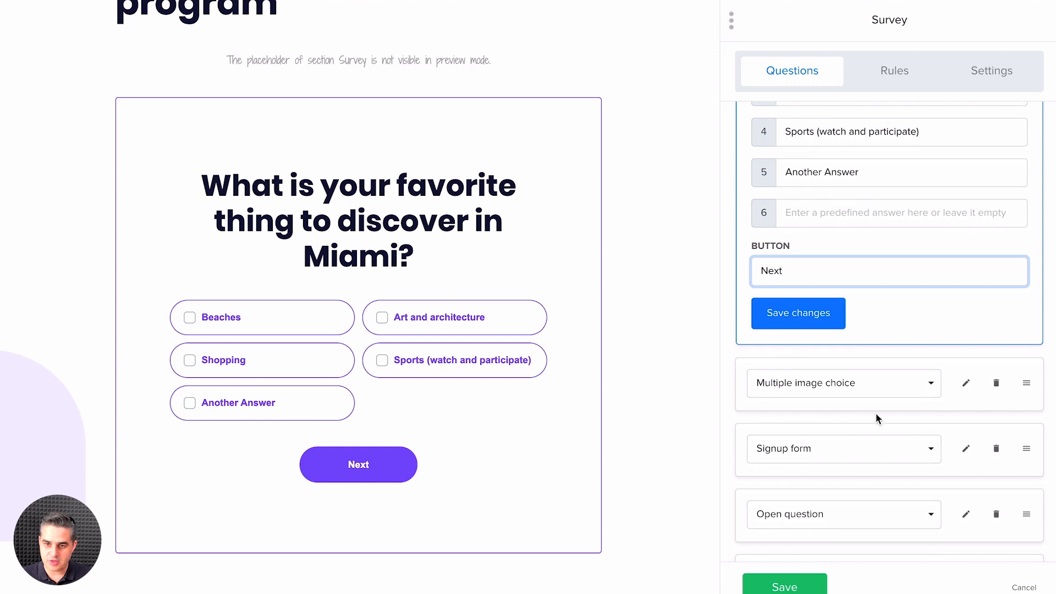
left_click(965, 384)
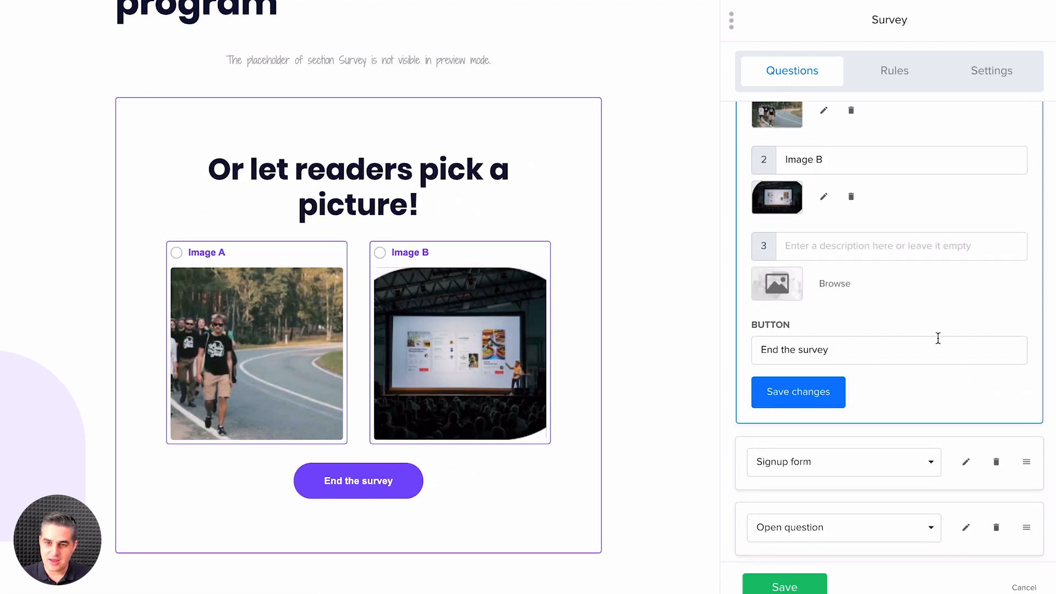
scroll(938, 337, "up", 1)
scroll(938, 338, "up", 1)
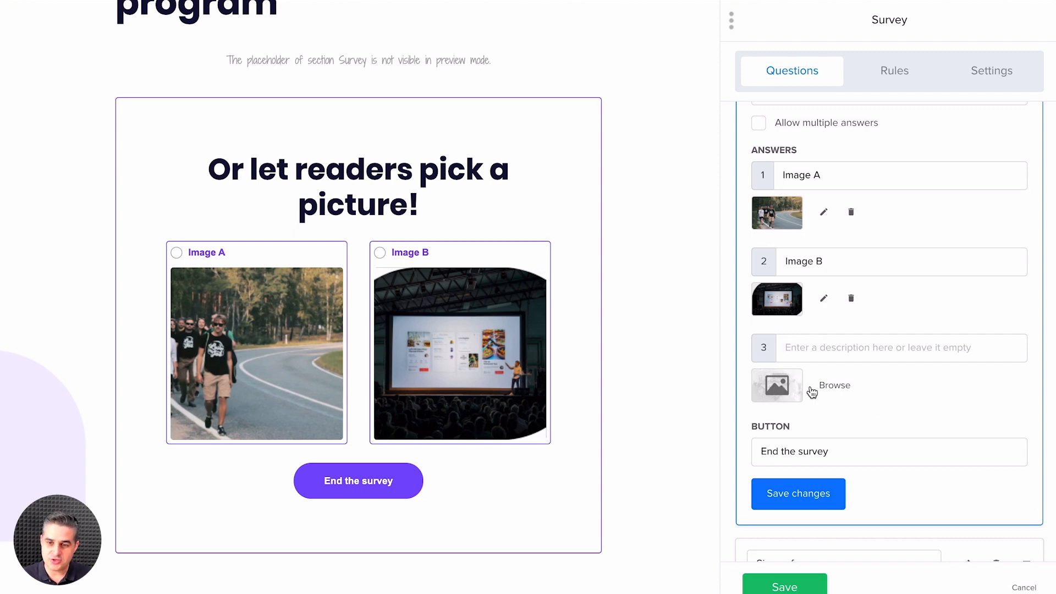
scroll(933, 449, "down", 4)
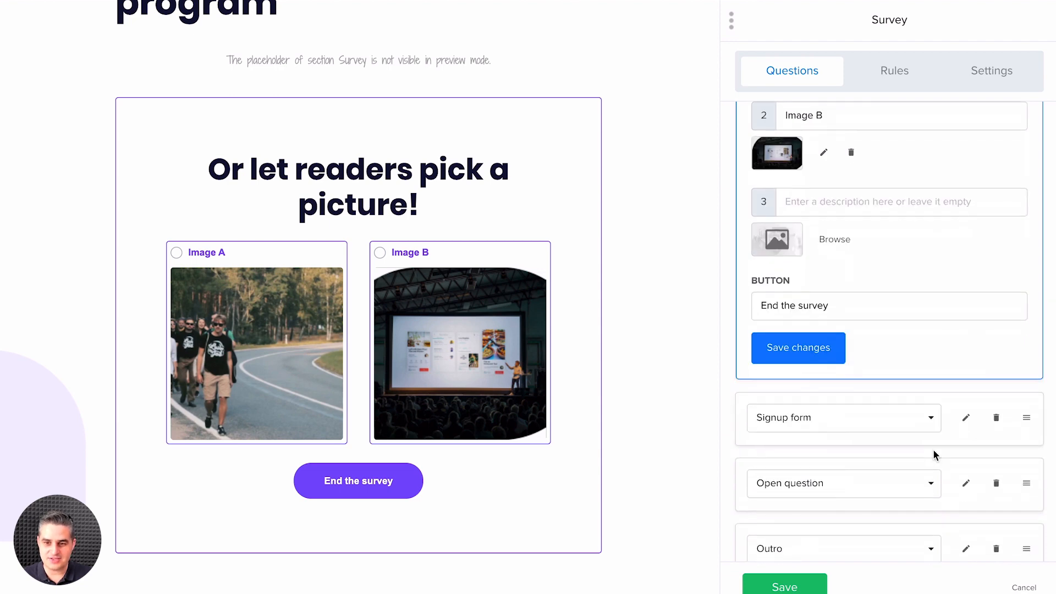
Step: Assign the Signup form question to the subscribers group Survey #1 and save the changes to that question
left_click(965, 352)
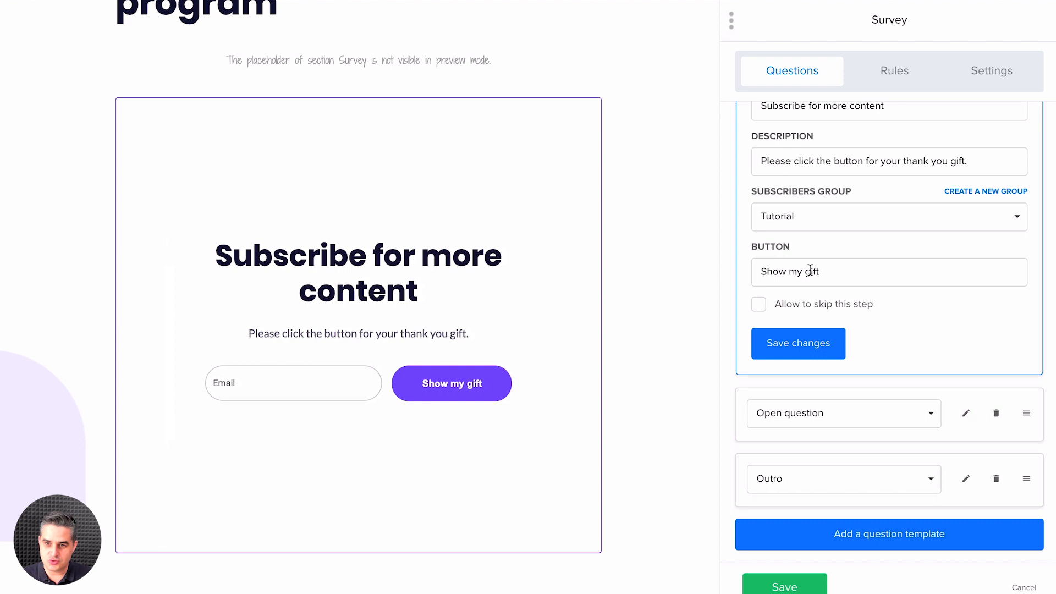
scroll(812, 162, "up", 1)
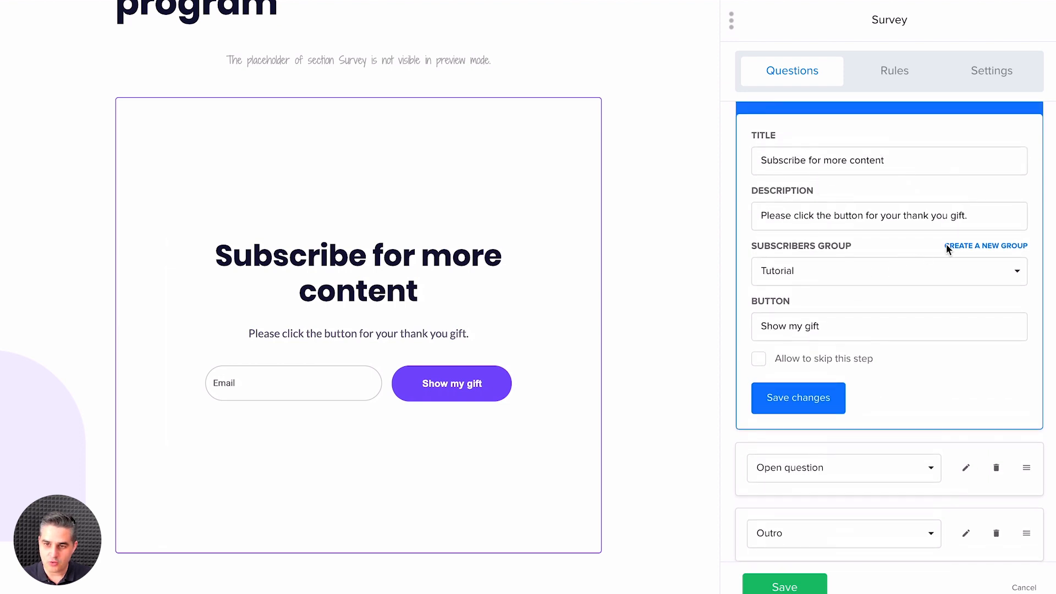
left_click(895, 270)
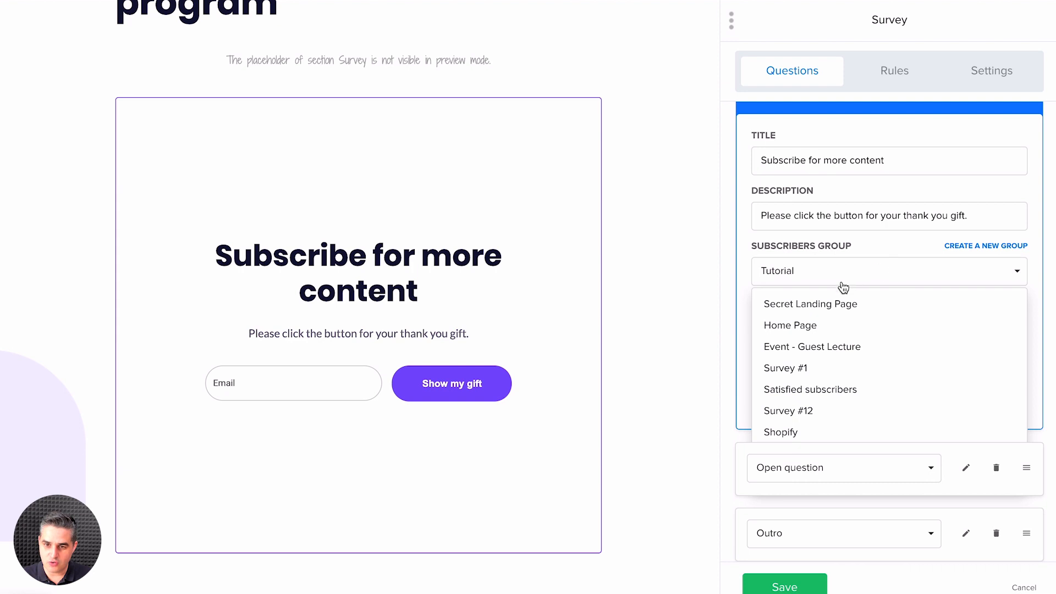
scroll(883, 344, "down", 1)
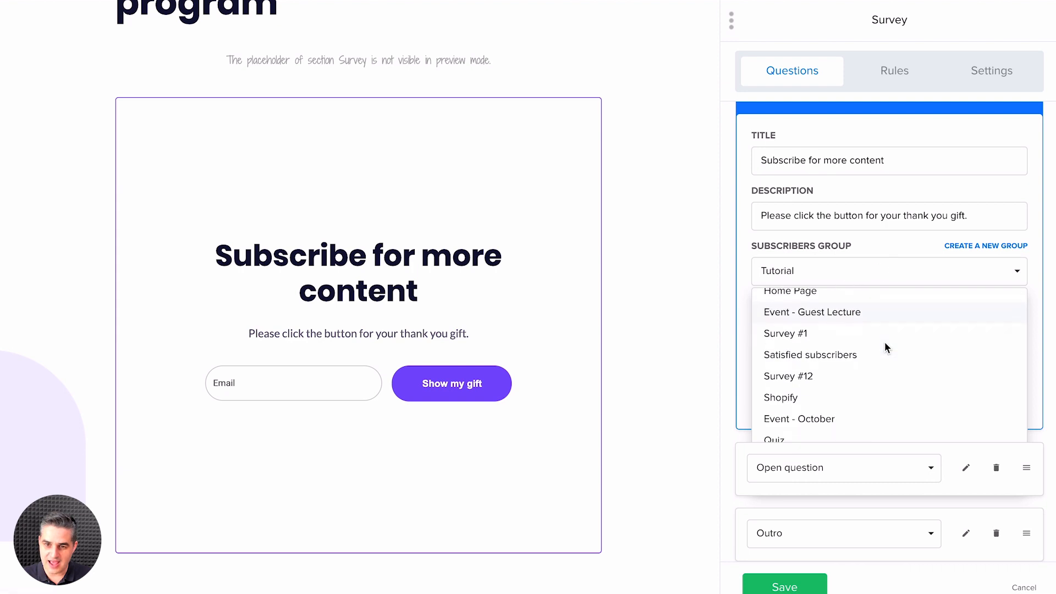
left_click(802, 335)
scroll(938, 397, "down", 1)
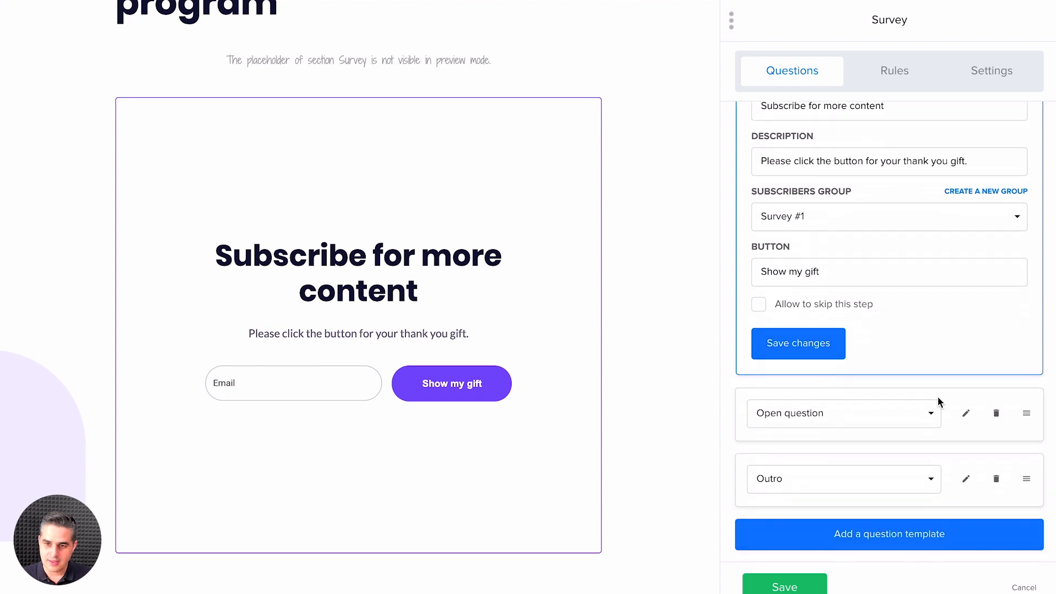
left_click(813, 351)
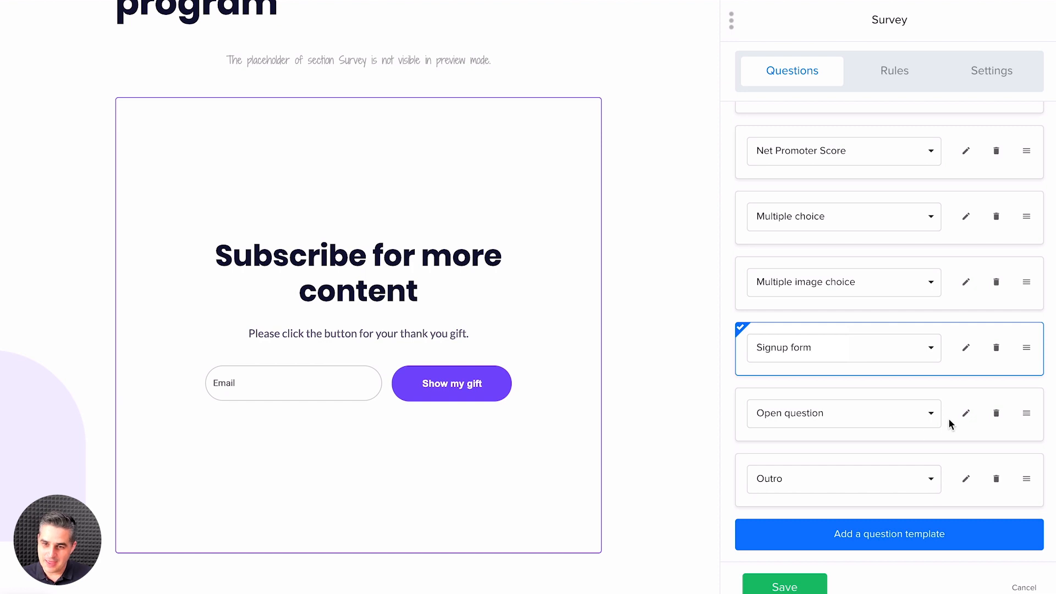
Step: Change the Open question's answer type to Textarea and enable its input placeholder
left_click(966, 414)
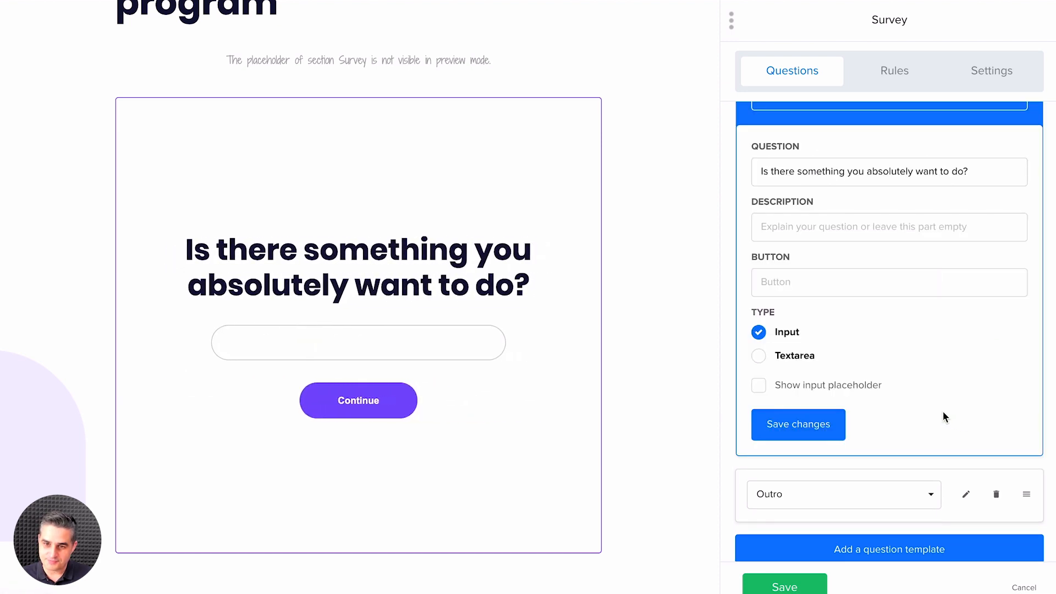
left_click(760, 356)
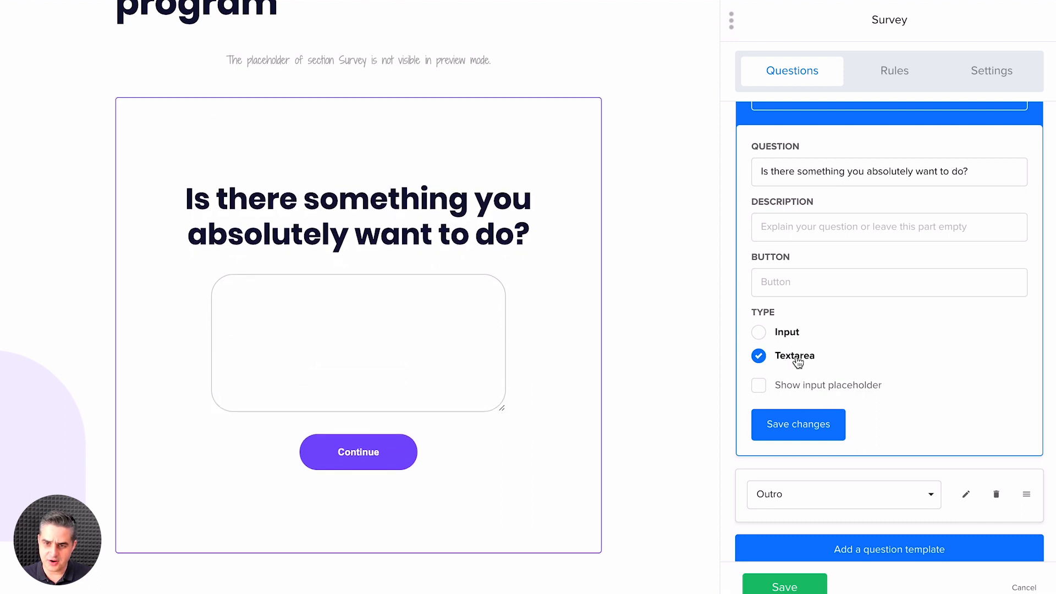
left_click(759, 385)
Step: Try "Write your story" as the Open question's placeholder text, and clear the text again
left_click(762, 435)
type("w")
key("BackSpace")
type("Write ")
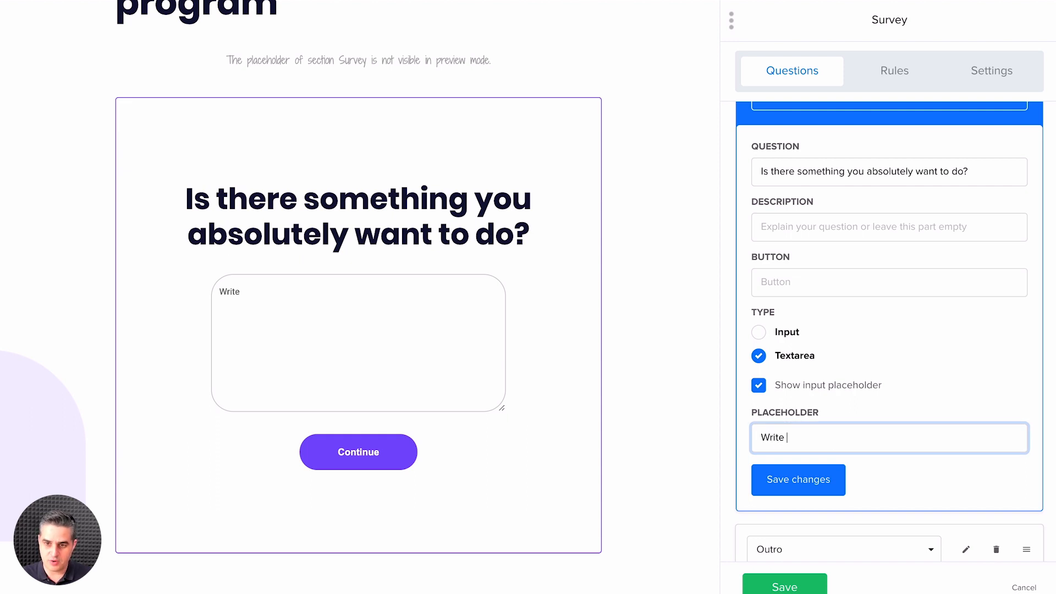
type("your S")
type("story")
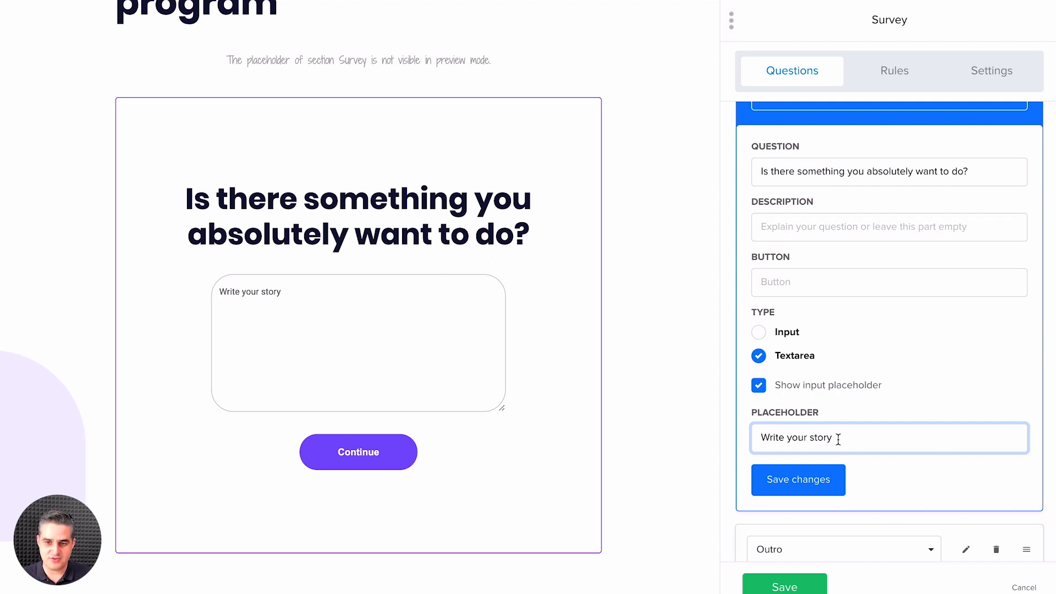
left_click_drag(834, 440, 757, 431)
key("BackSpace")
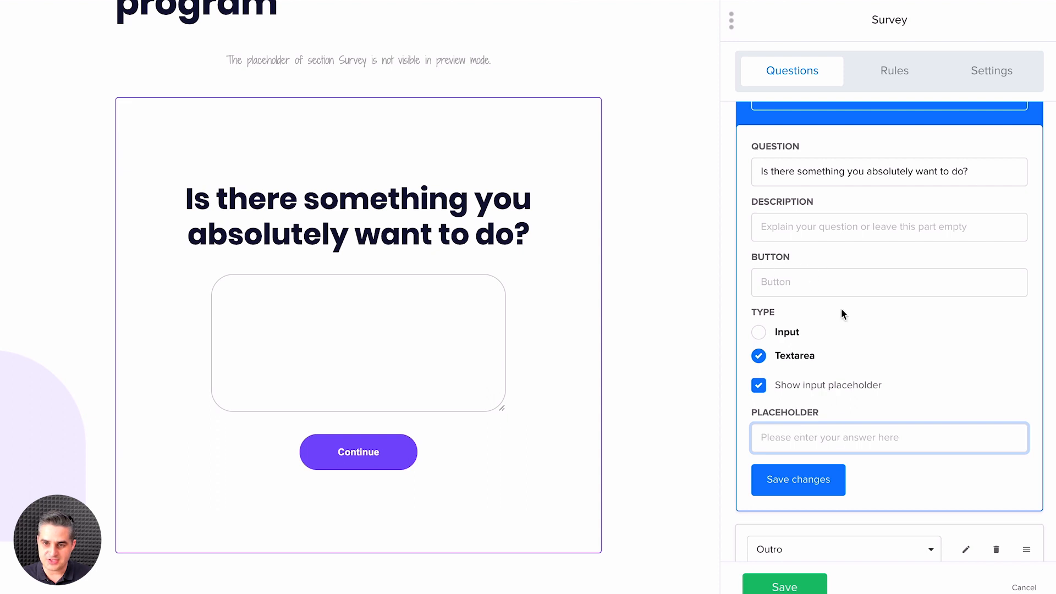
Step: Examine the Outro question's fields and its preview, and return to the start of the question list
scroll(852, 368, "down", 2)
left_click(962, 478)
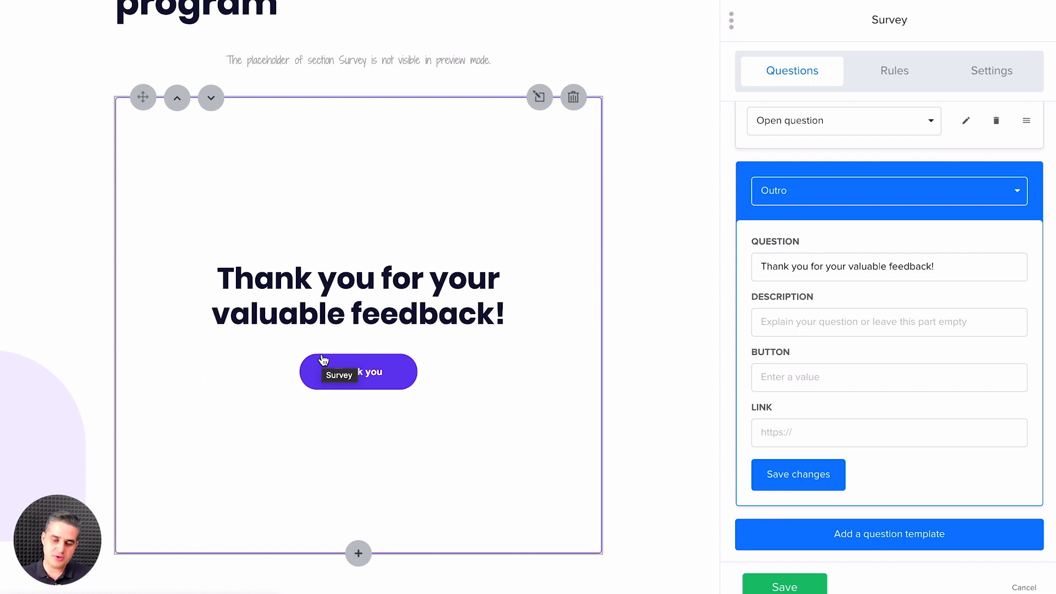
scroll(863, 368, "up", 1)
scroll(864, 368, "up", 7)
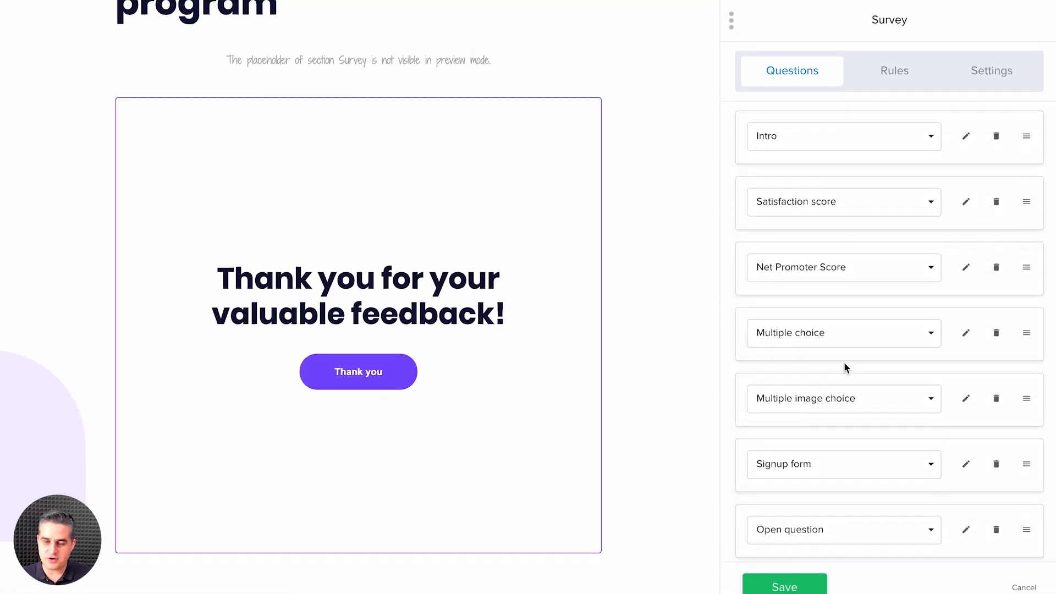
Step: Check the survey's rules section and the question types available for the Intro question, keeping its type as is
left_click(902, 75)
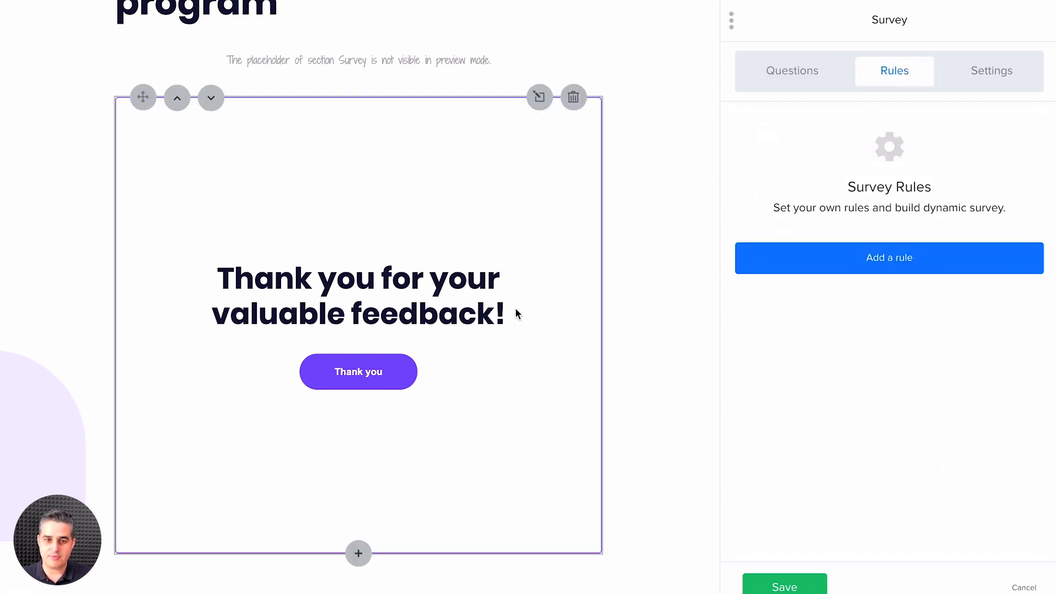
left_click(804, 71)
left_click(926, 142)
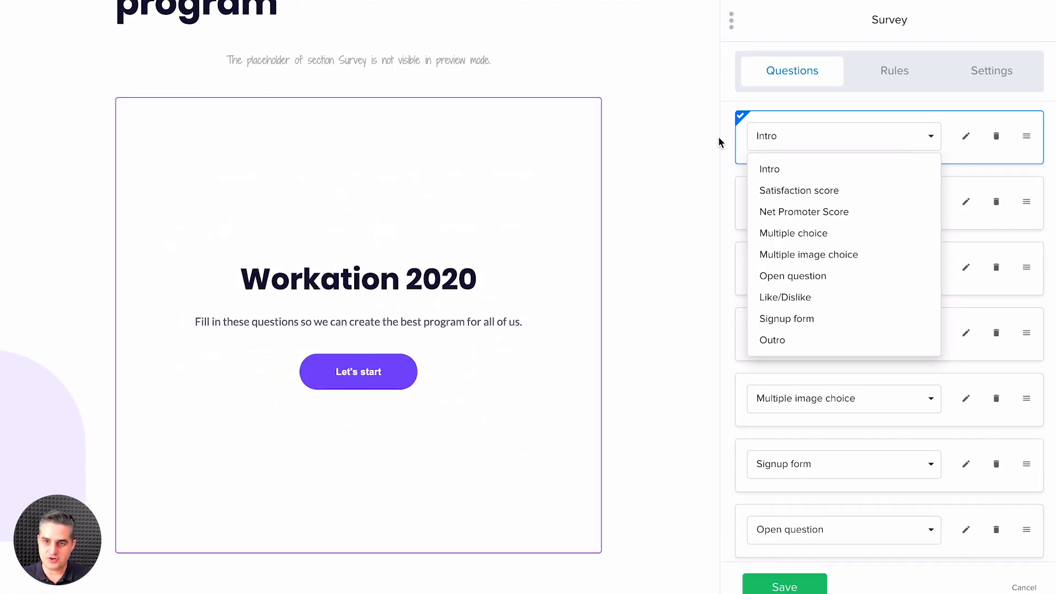
left_click(841, 106)
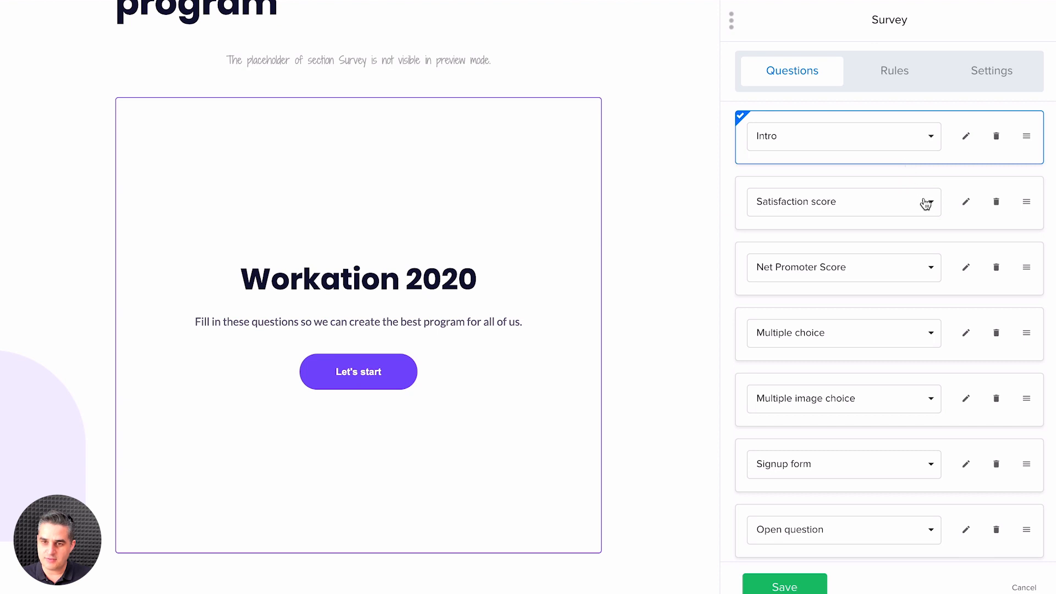
Step: Select Workation 2020 as Rule #1's question, and check the previews of the Intro and Satisfaction score questions
left_click(906, 81)
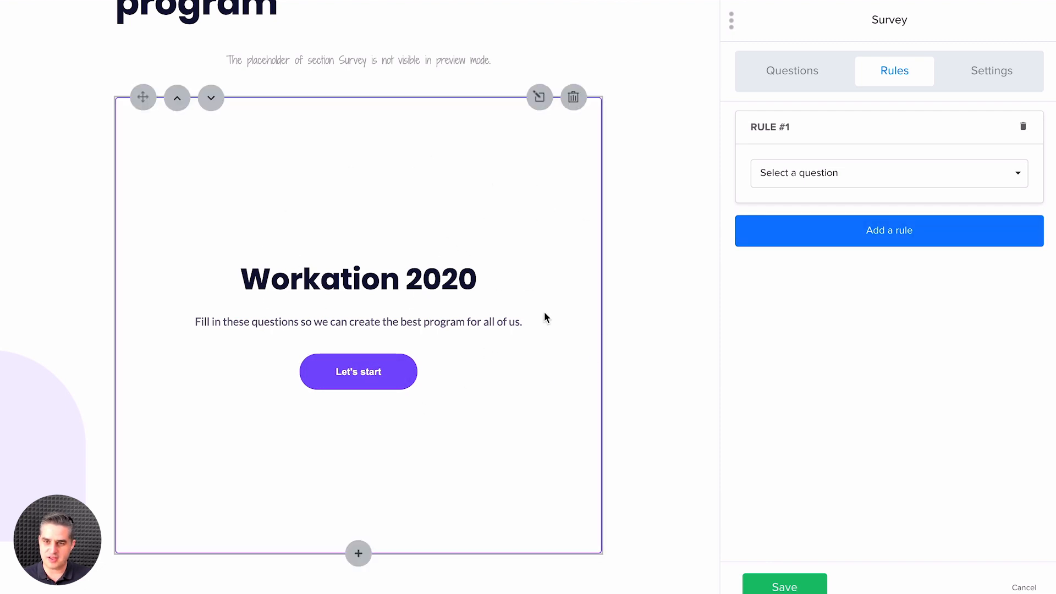
left_click(829, 175)
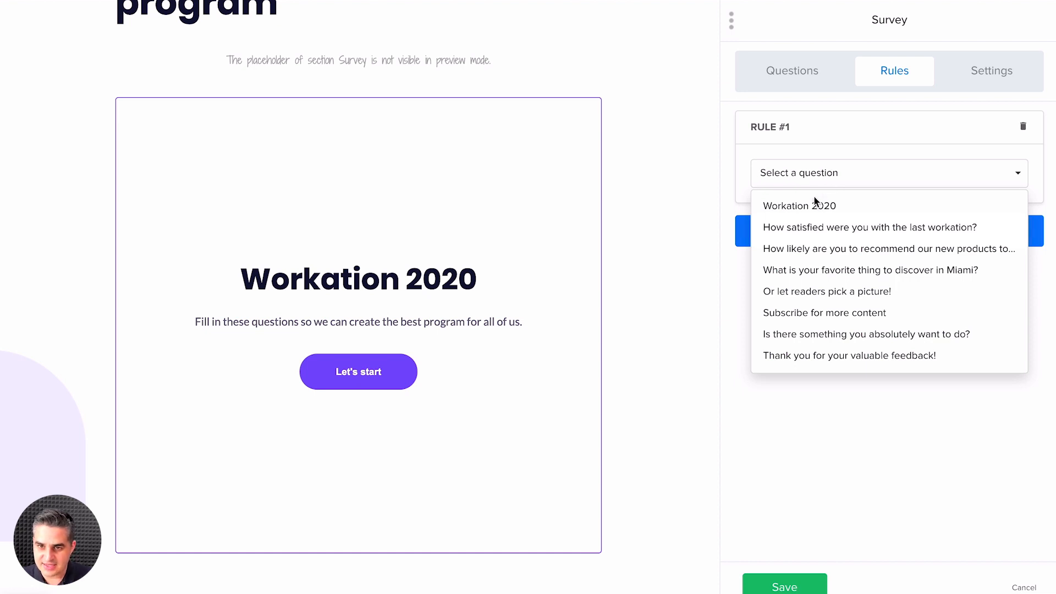
left_click(798, 206)
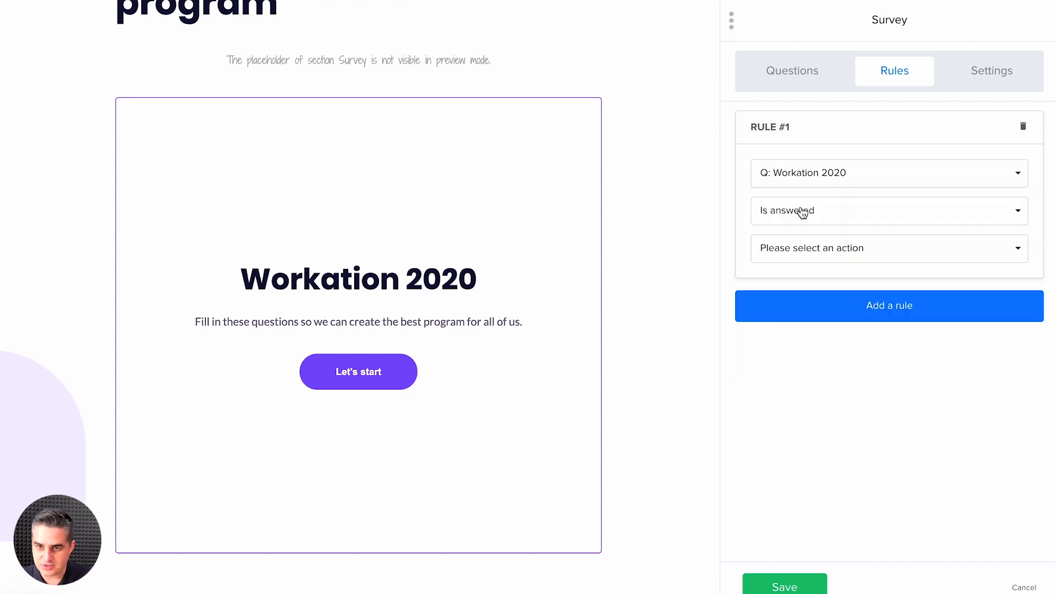
left_click(801, 71)
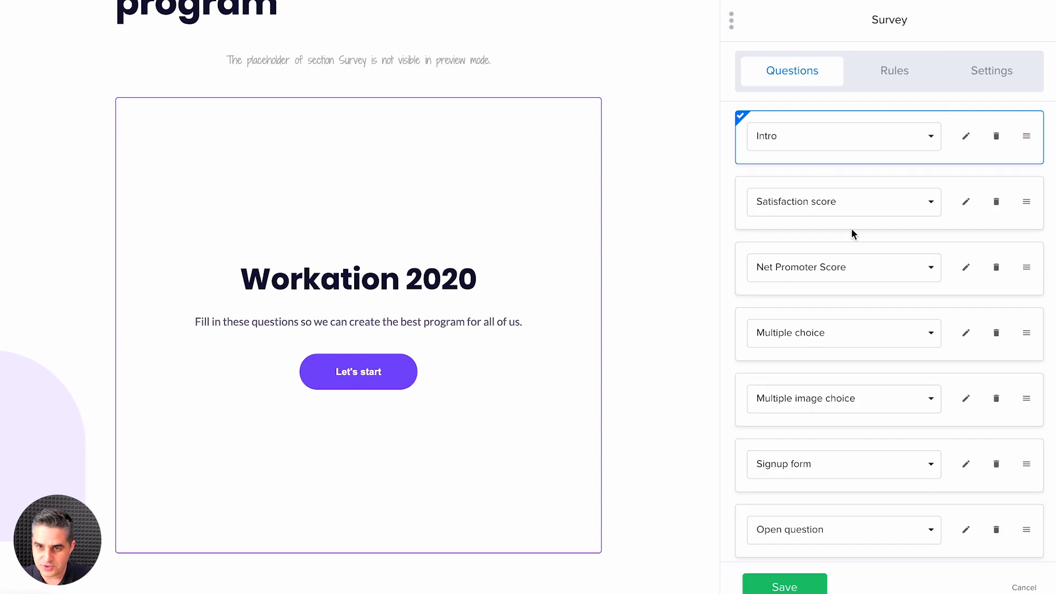
left_click(837, 182)
left_click(832, 113)
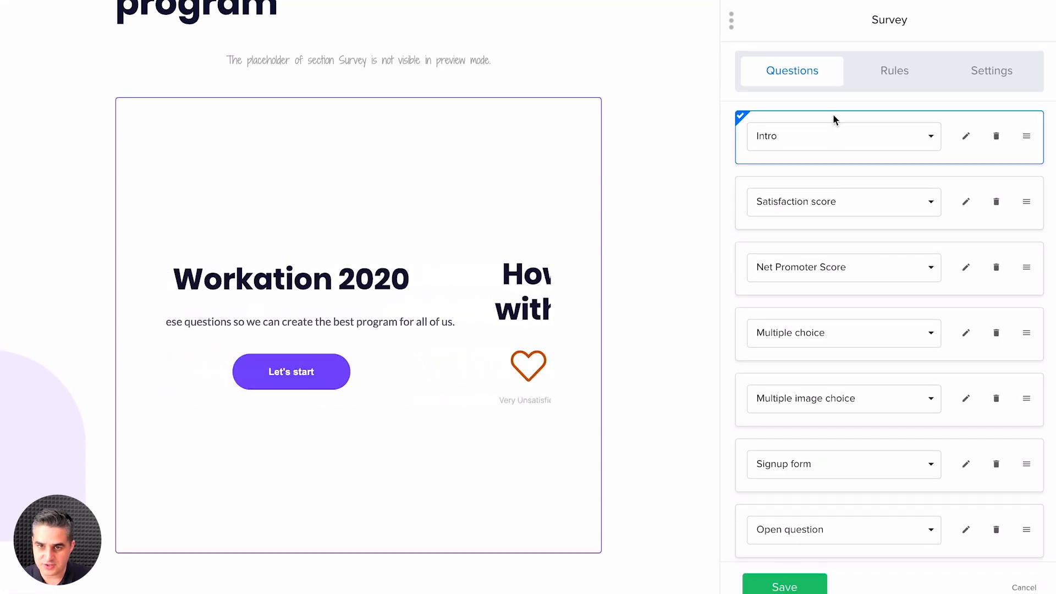
Step: Set Rule #1's action to Skip to the question, with "Thank you for your valuable feedback!" as the target
left_click(880, 72)
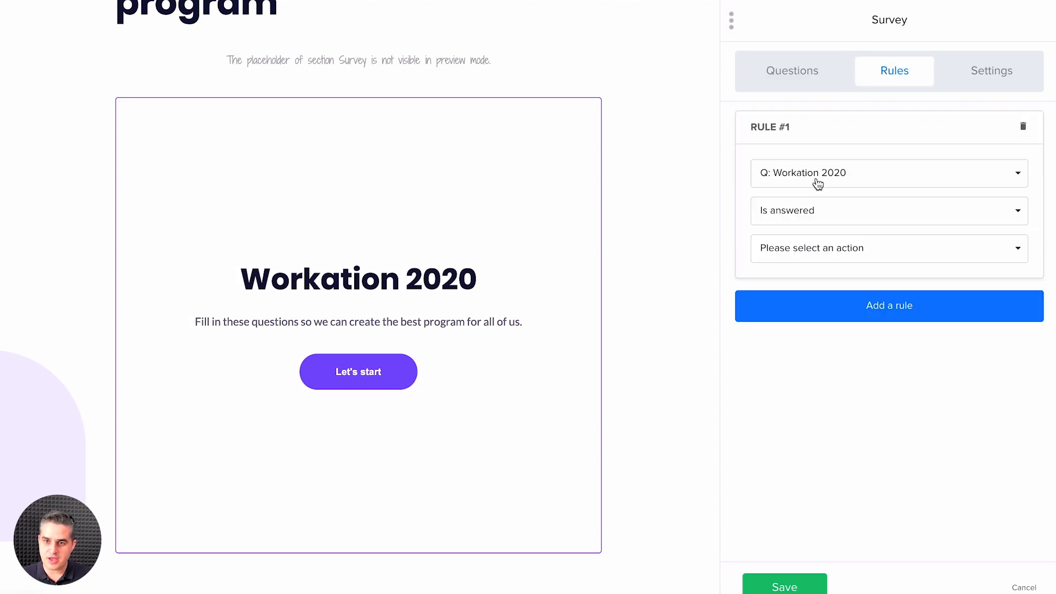
left_click(817, 252)
left_click(814, 281)
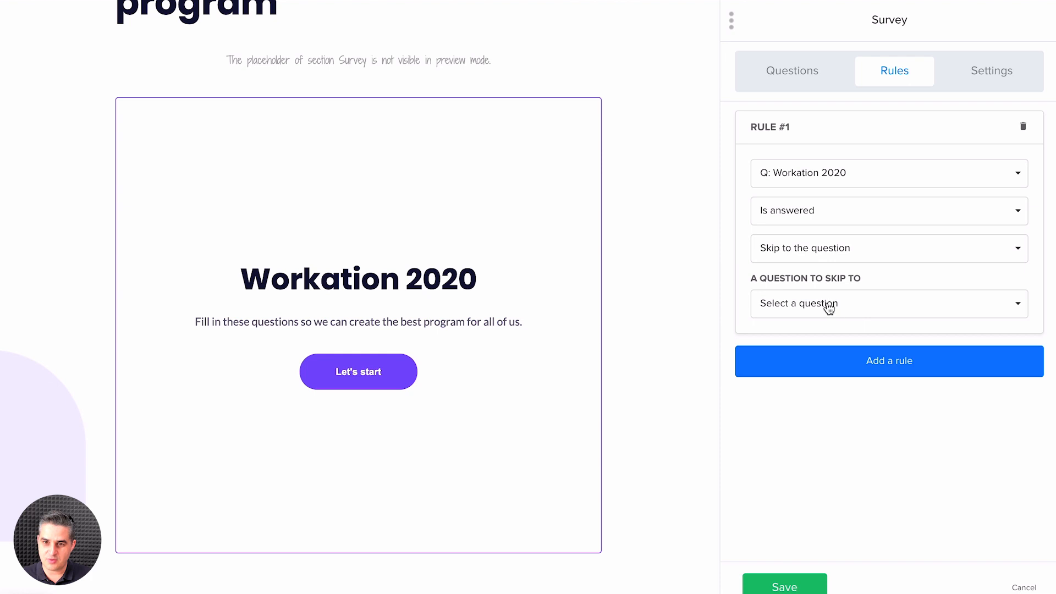
left_click(831, 309)
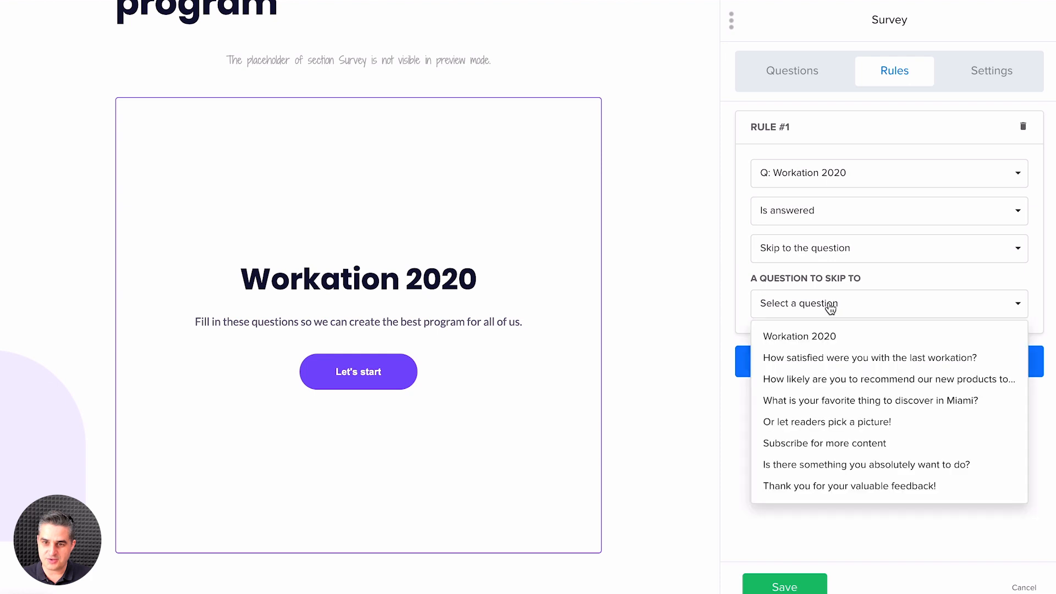
left_click(830, 486)
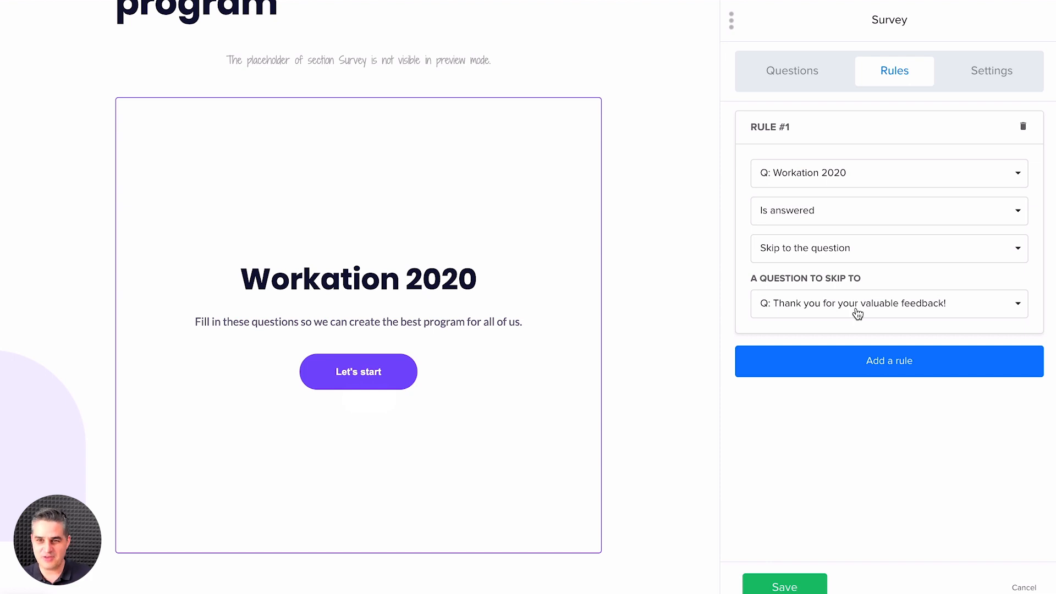
Step: Preview the Satisfaction score question and make "How satisfied were you with the last workation?" the question of Rule #1
left_click(811, 76)
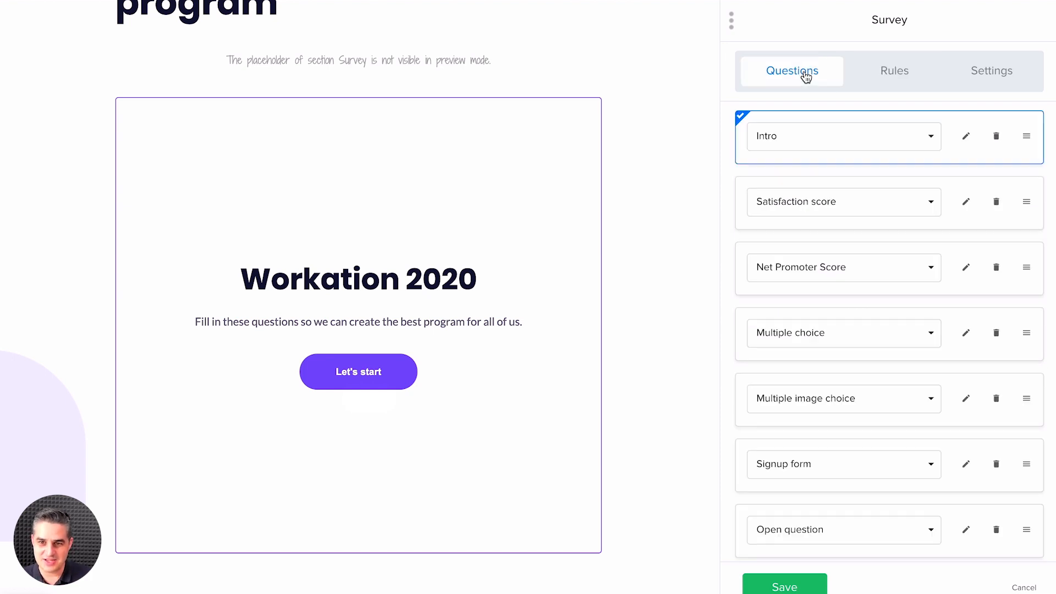
left_click(812, 188)
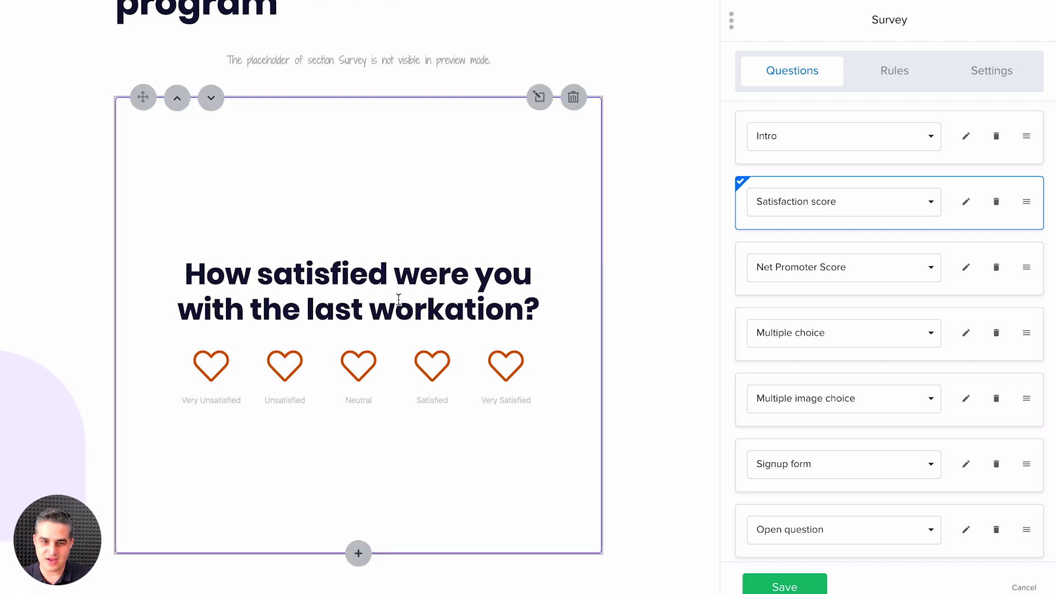
left_click(892, 74)
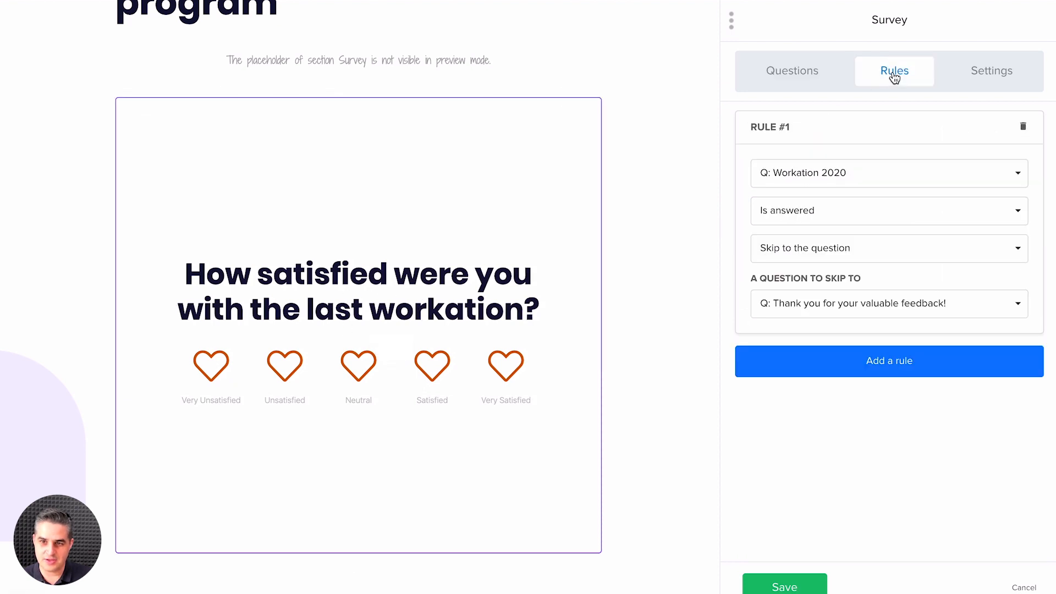
left_click(851, 171)
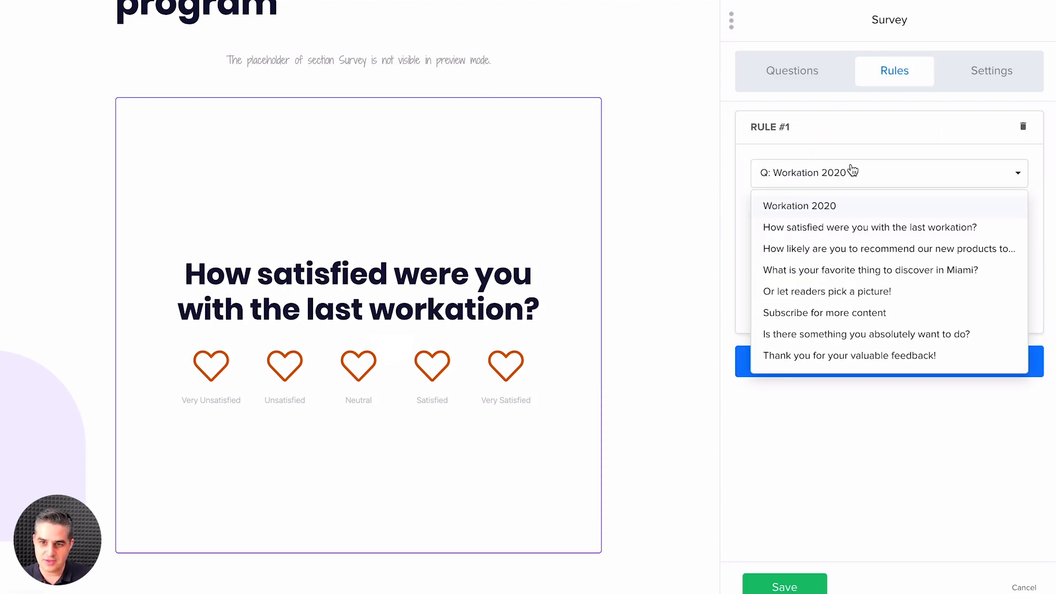
left_click(823, 229)
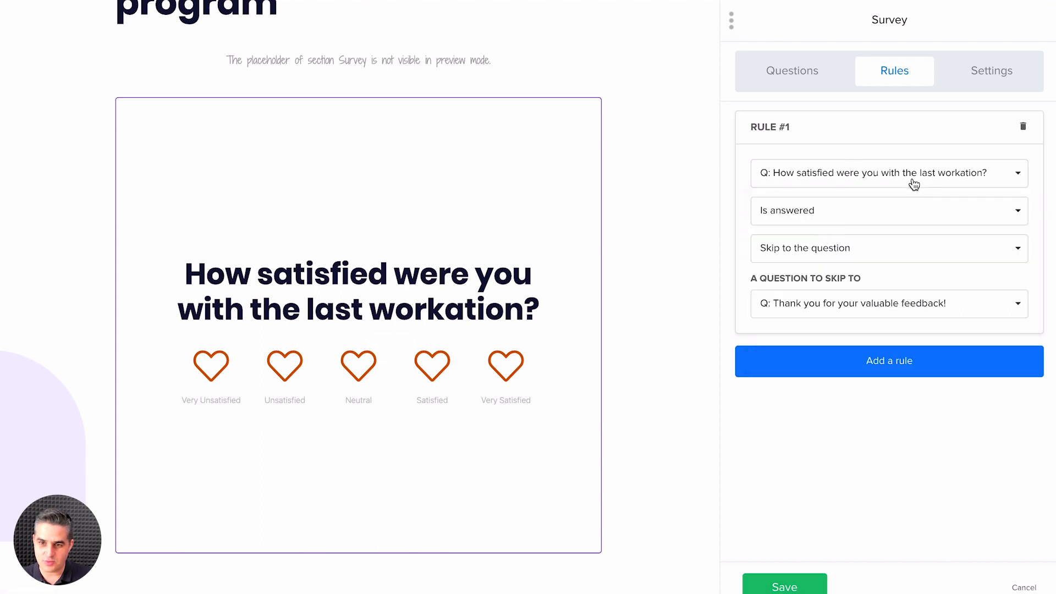
Step: Set Rule #1's condition to Is answered with specific answer, and choose Very Satisfied as the answer
left_click(829, 219)
left_click(824, 264)
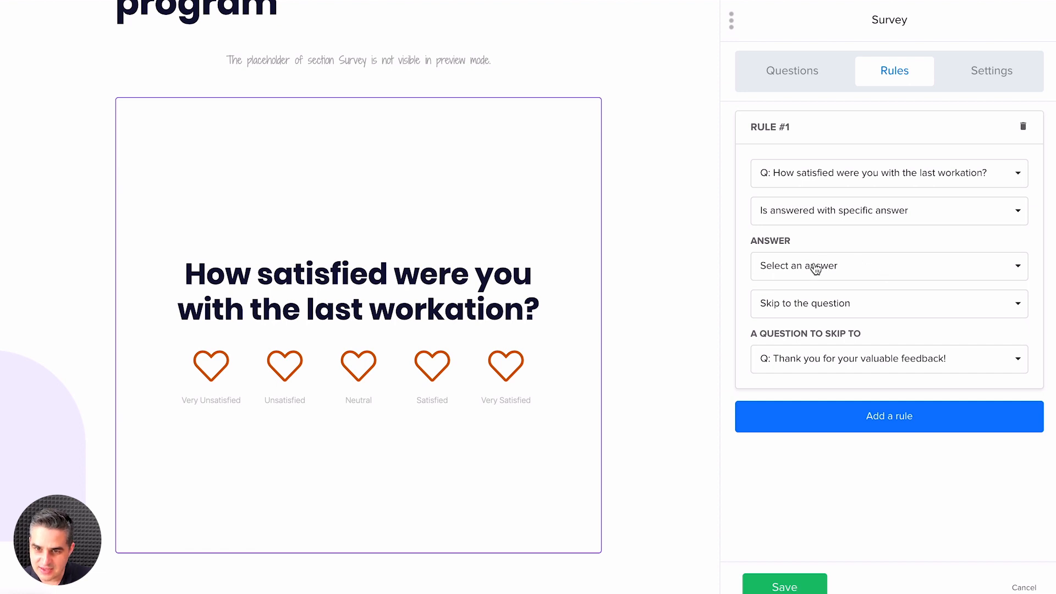
left_click(840, 267)
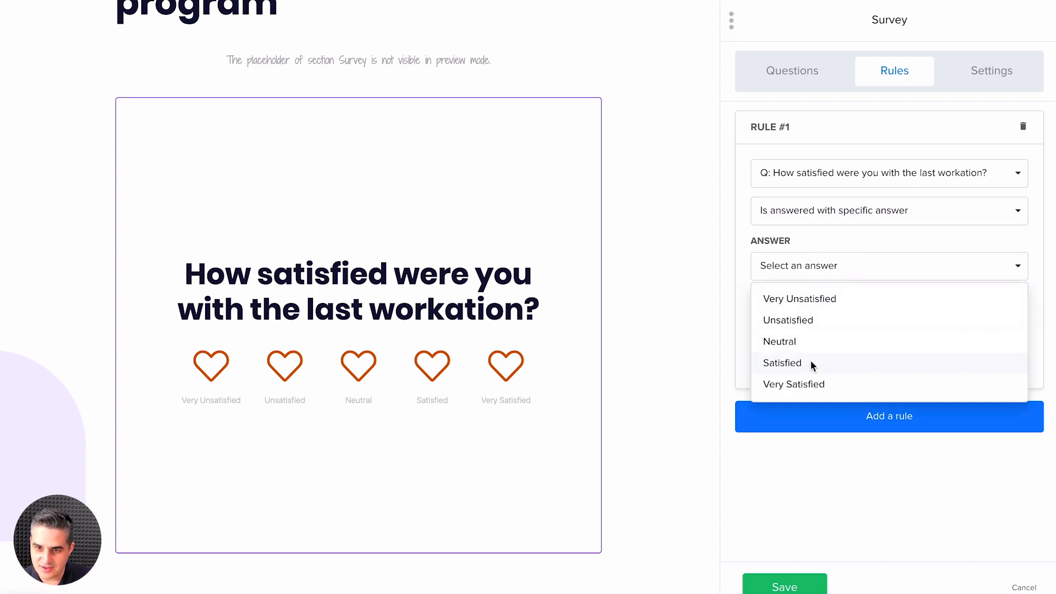
left_click(810, 383)
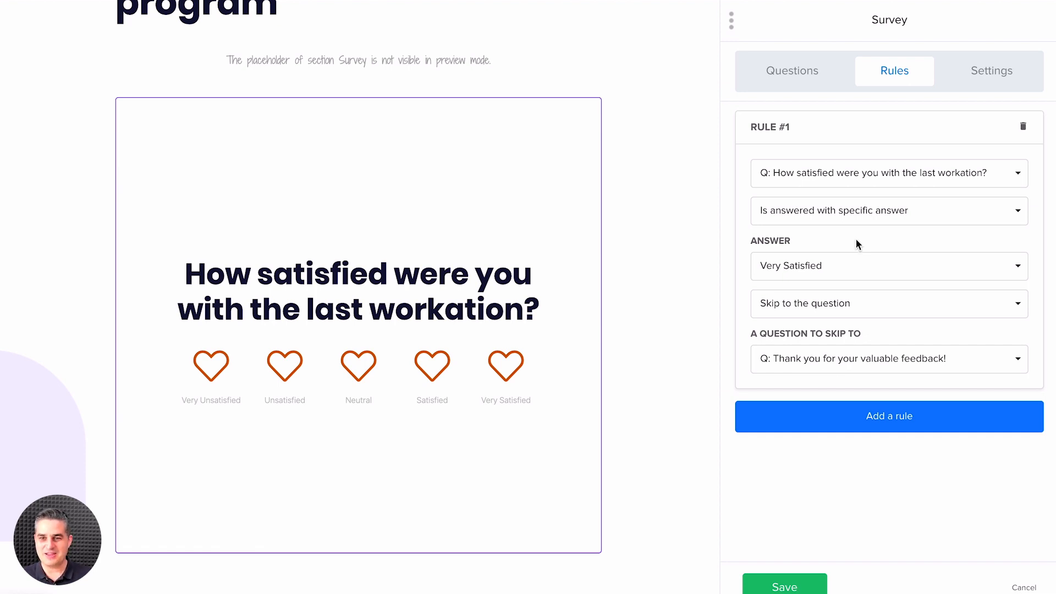
Step: Try the Is answered condition for Rule #1, and switch back to Is answered with specific answer
left_click(856, 221)
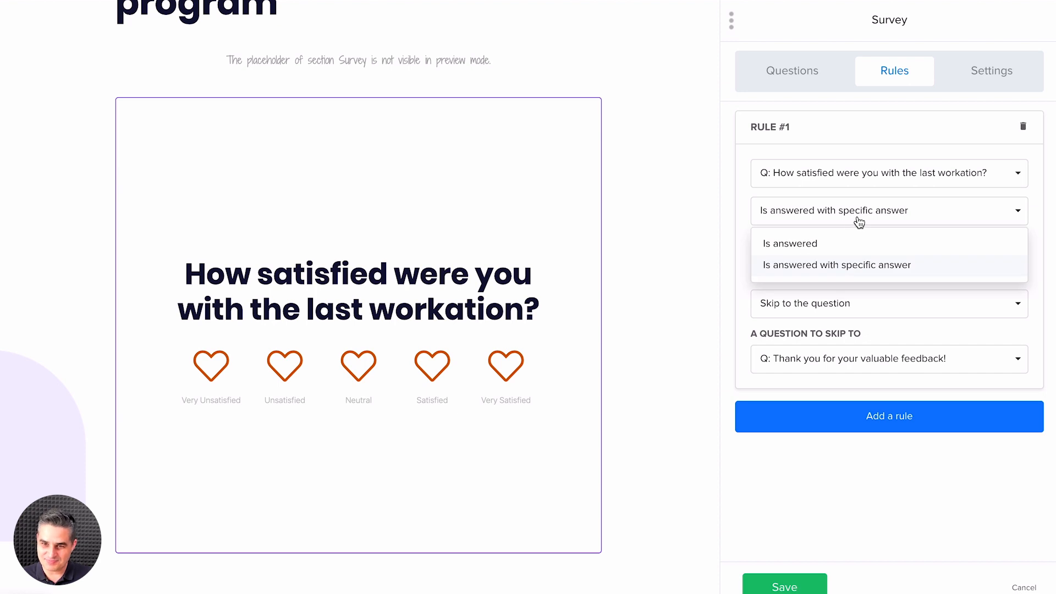
left_click(812, 243)
left_click(817, 249)
left_click(831, 224)
left_click(822, 265)
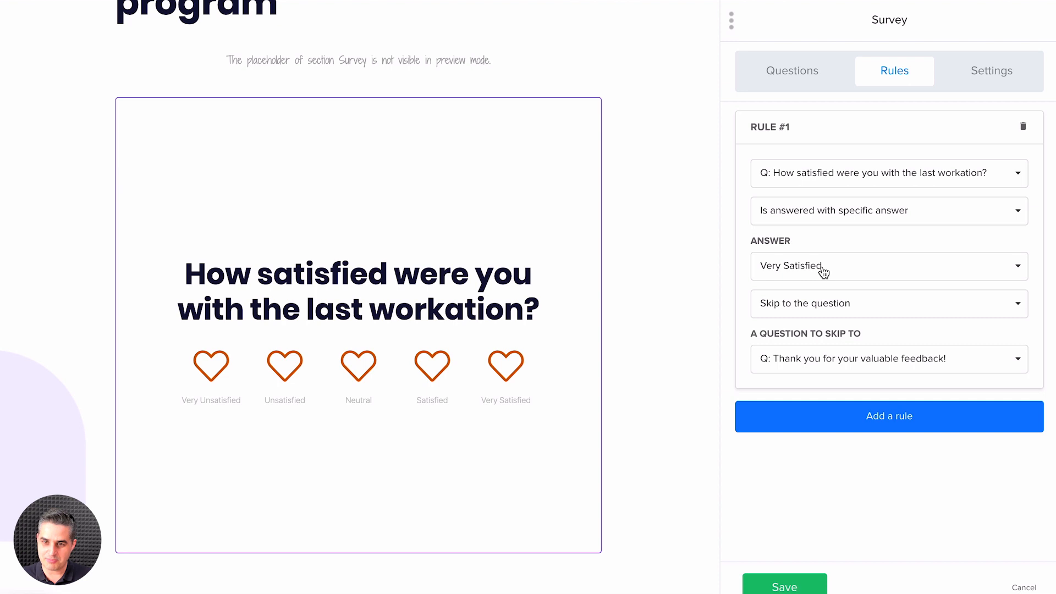
Step: Make Rule #1 skip from the Very Unsatisfied answer to "Is there something you absolutely want to do?", and add an empty second rule
left_click(820, 268)
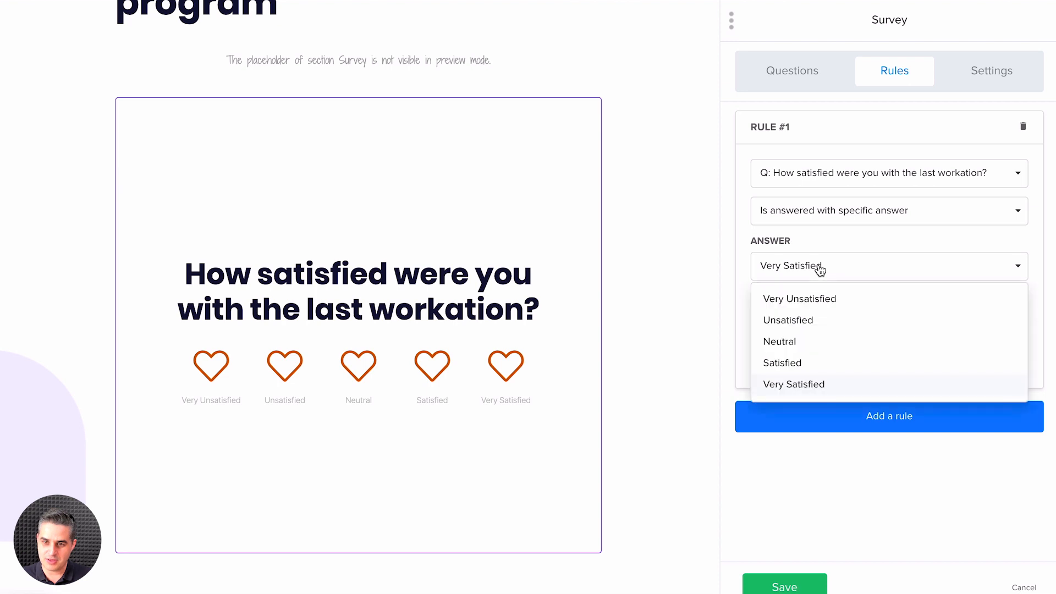
left_click(798, 299)
left_click(815, 305)
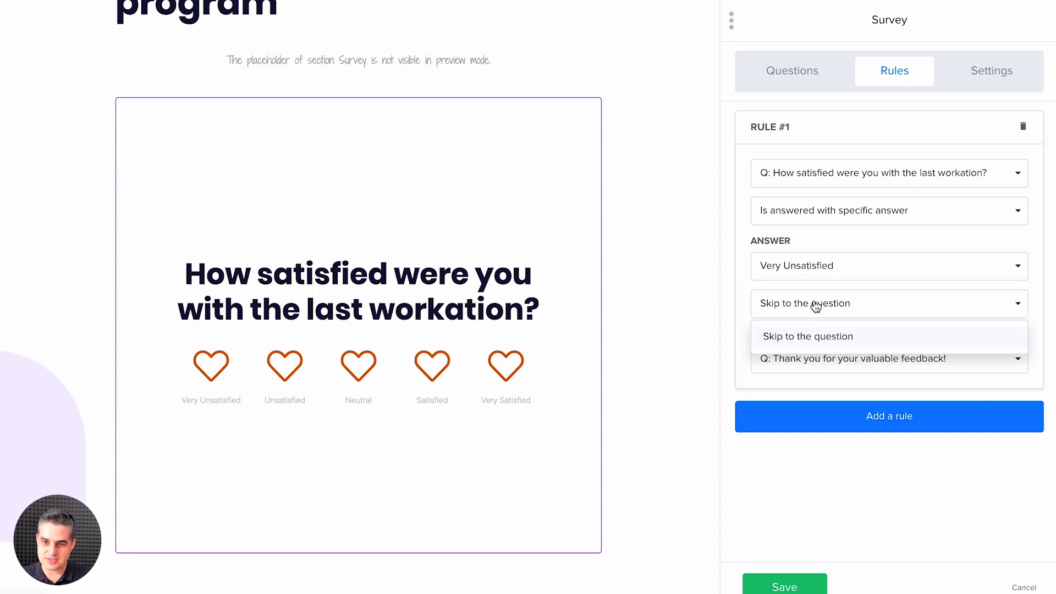
left_click(813, 335)
left_click(814, 362)
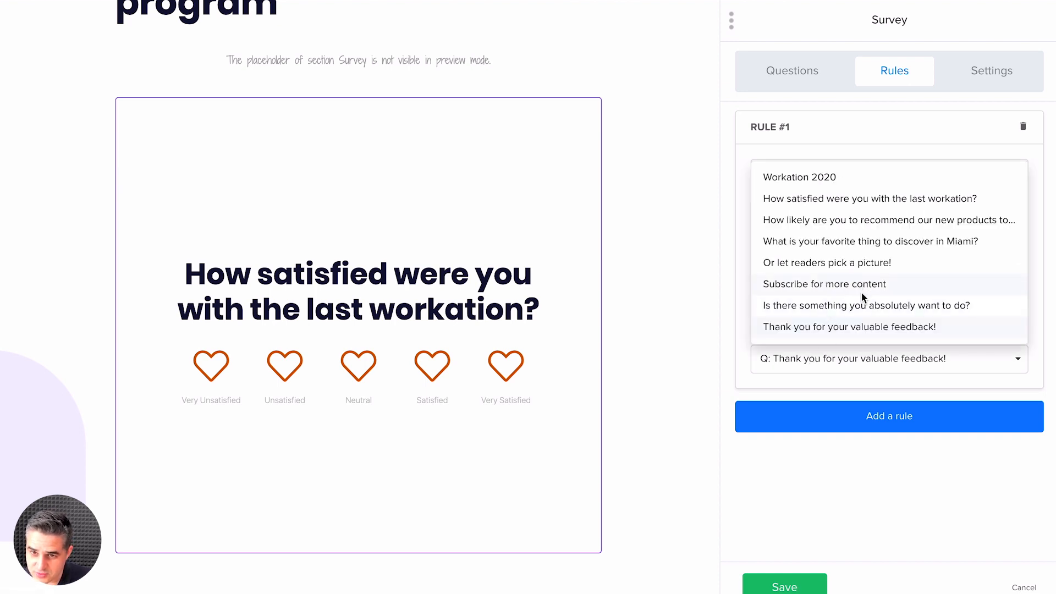
left_click(862, 305)
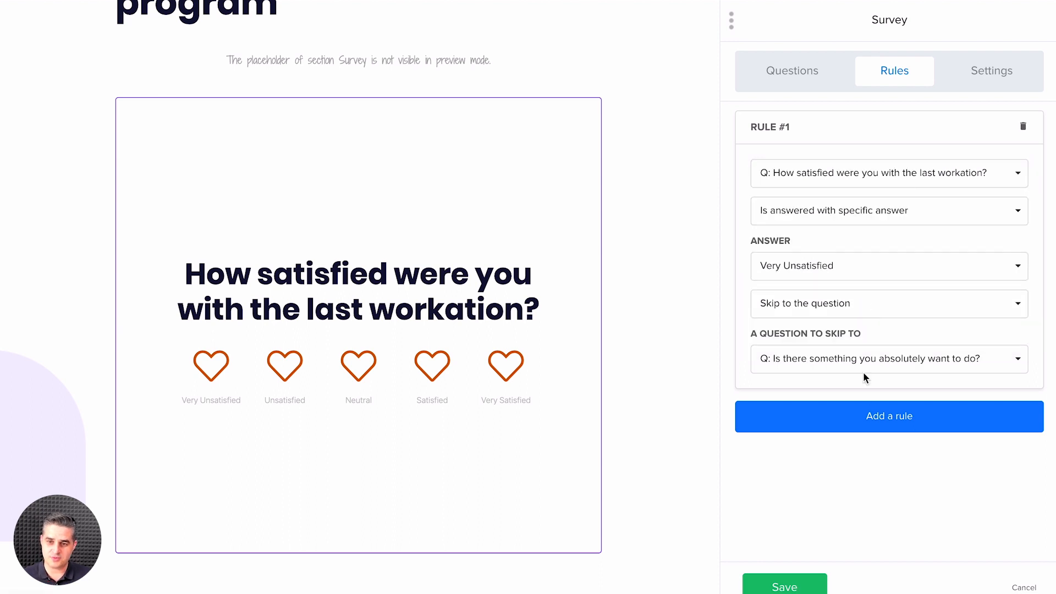
left_click(864, 422)
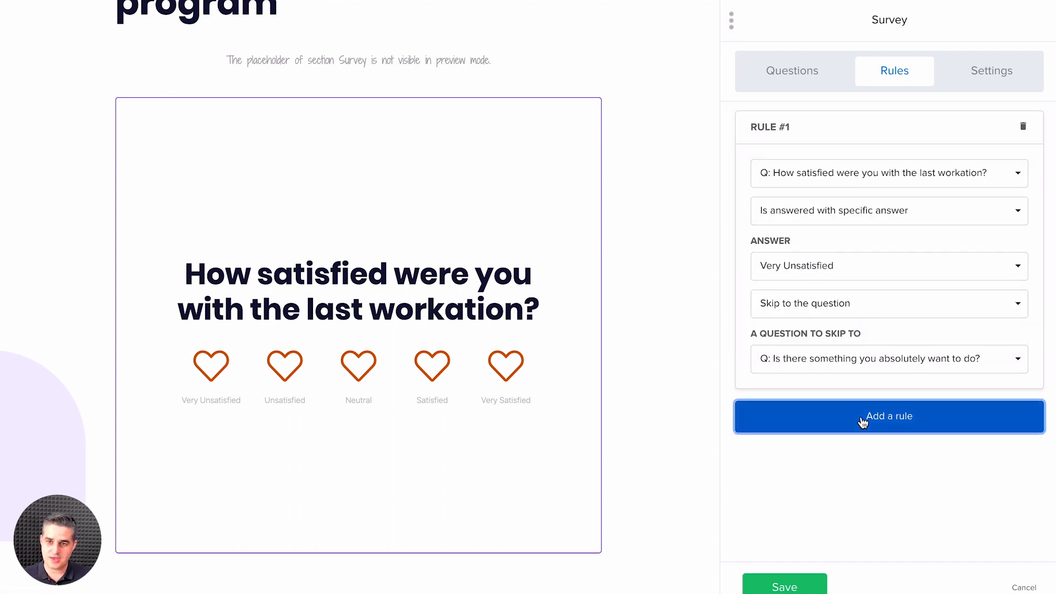
Step: Change the Open question's question text to "Why not?" and save the survey block
left_click(786, 68)
scroll(851, 330, "down", 6)
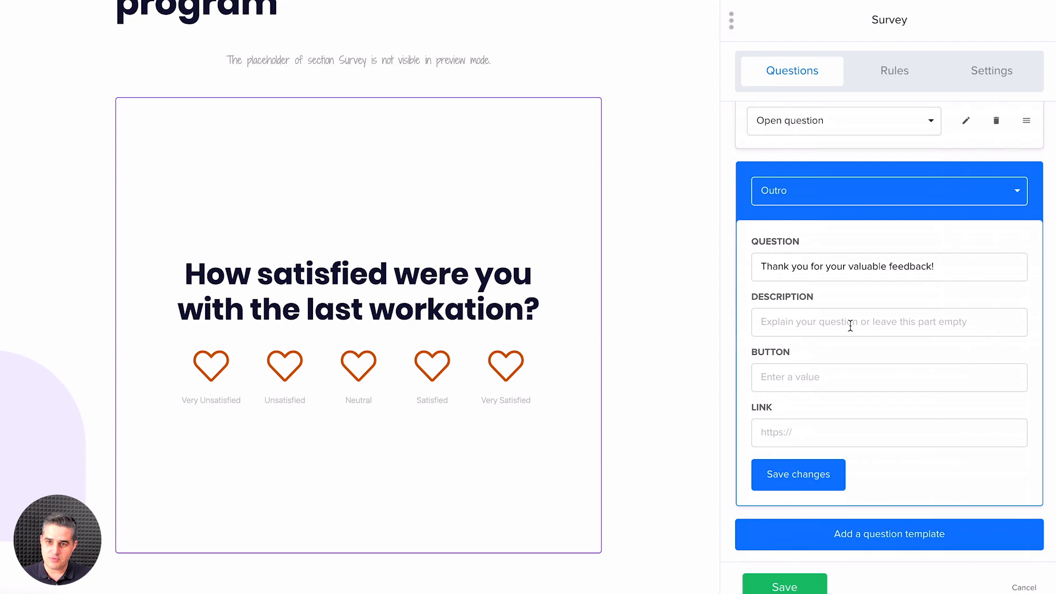
scroll(930, 210, "up", 2)
left_click(930, 210)
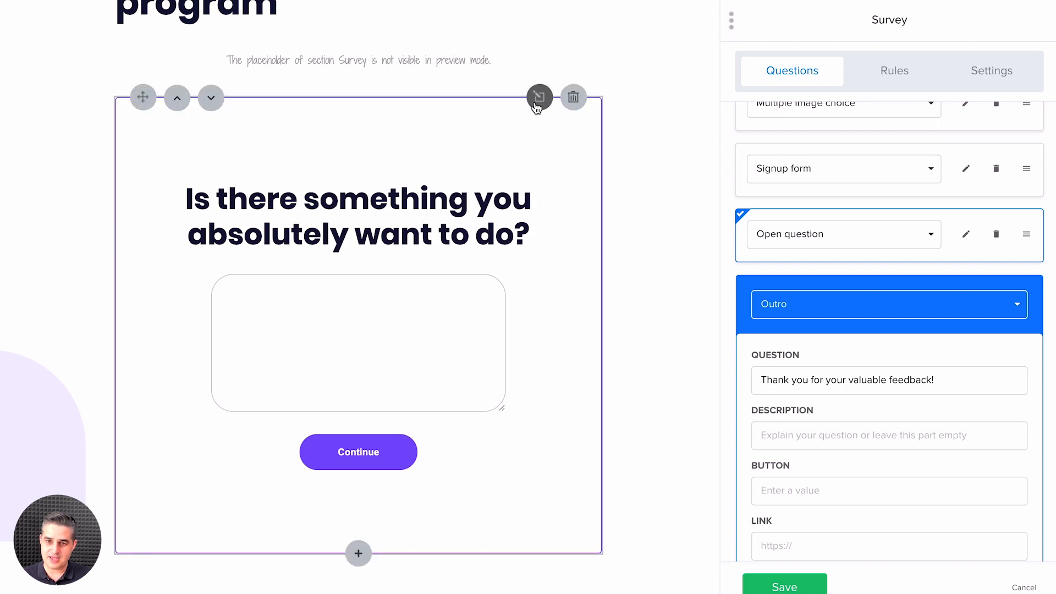
left_click(966, 235)
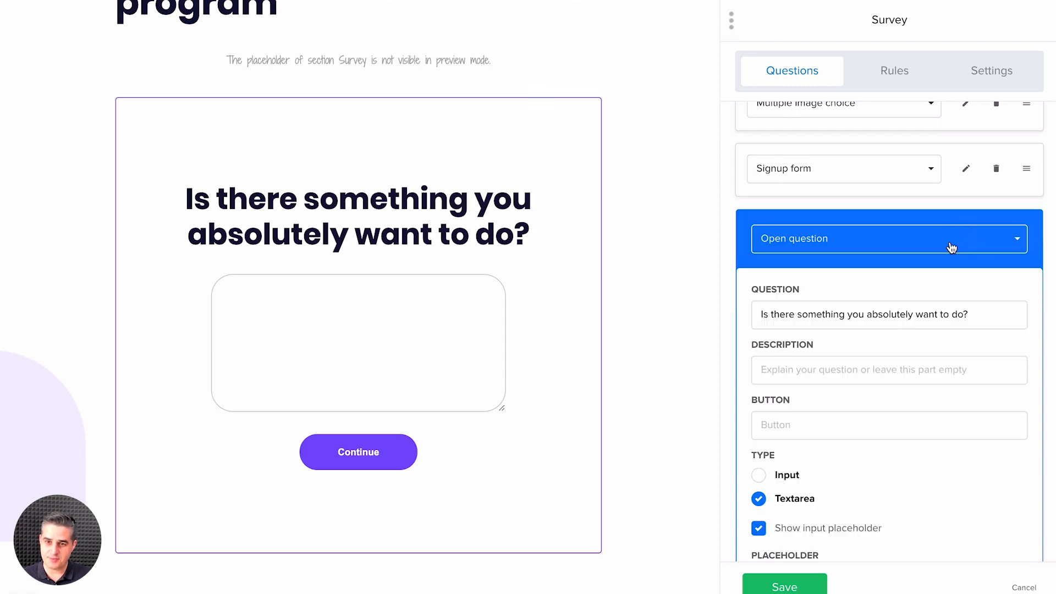
left_click(862, 312)
key("ctrl+a")
type("Wh")
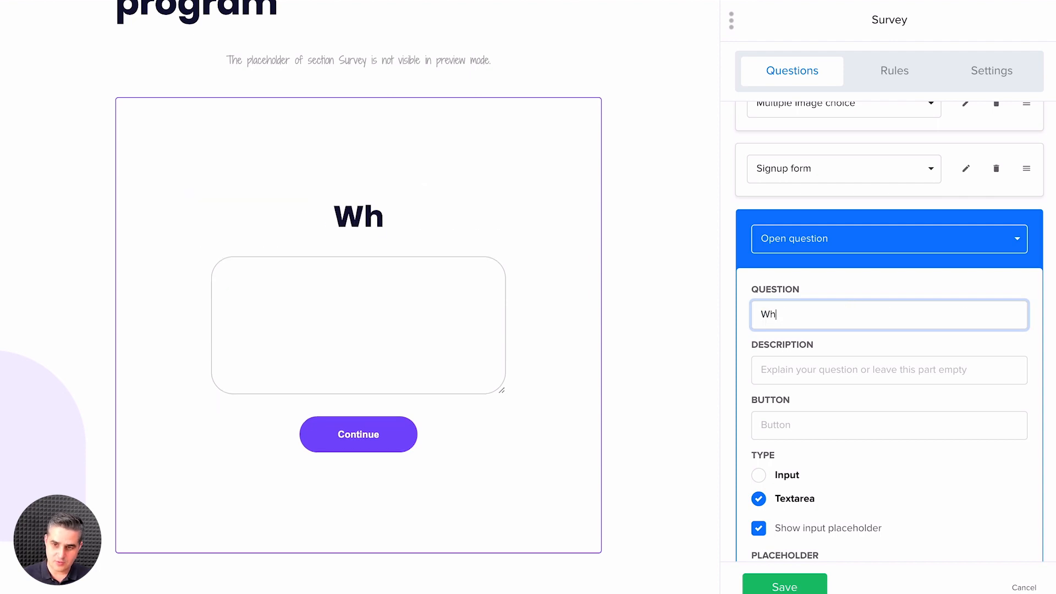
type("y not?")
scroll(814, 478, "down", 1)
left_click(799, 574)
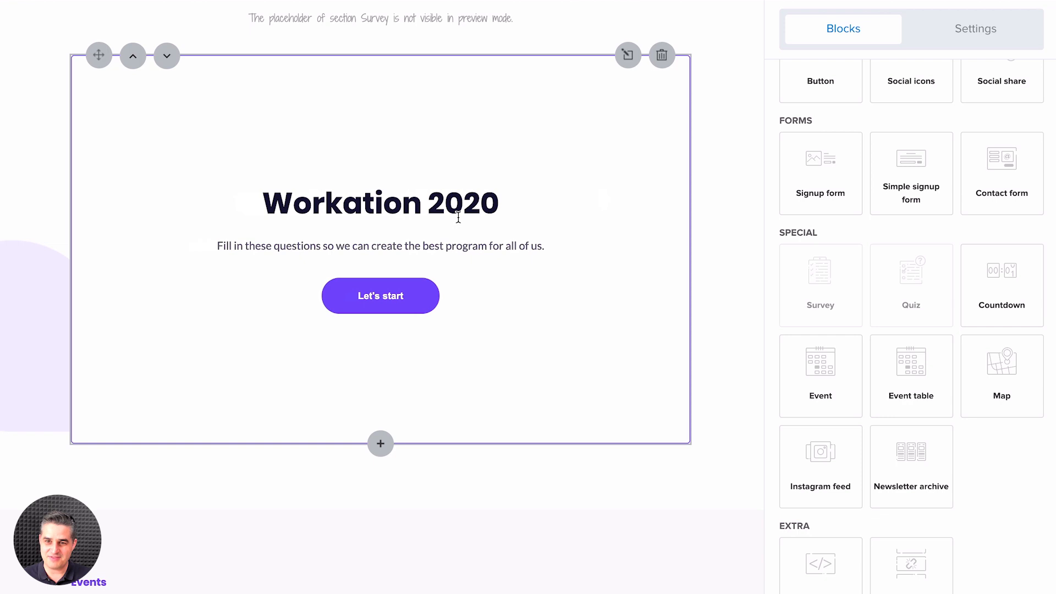
Step: Reopen the survey block, review its rules, and enable adjusting the block height to screen size in its settings
left_click(458, 217)
left_click(878, 77)
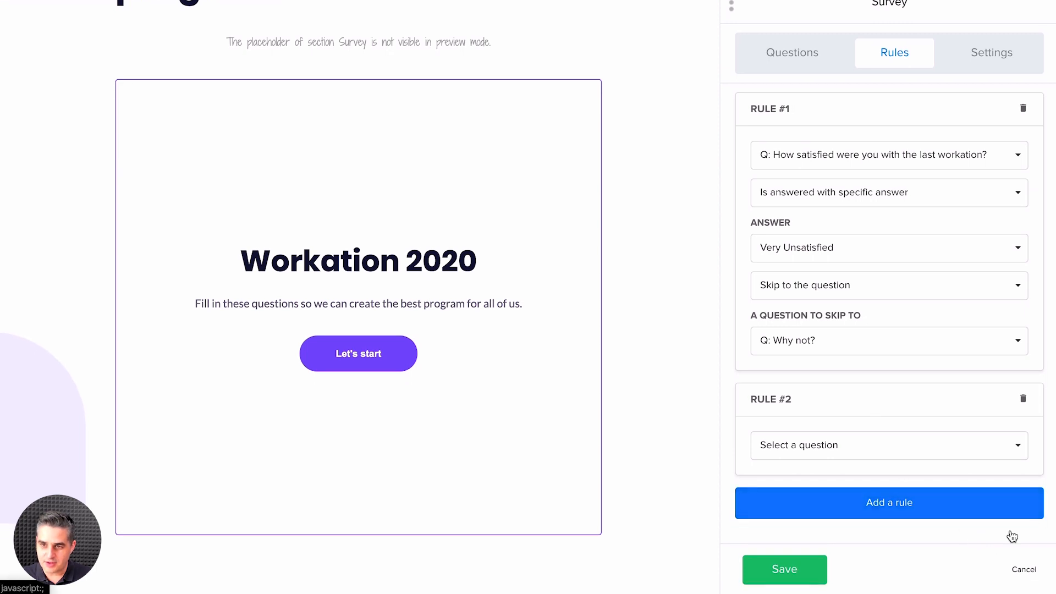
left_click(983, 77)
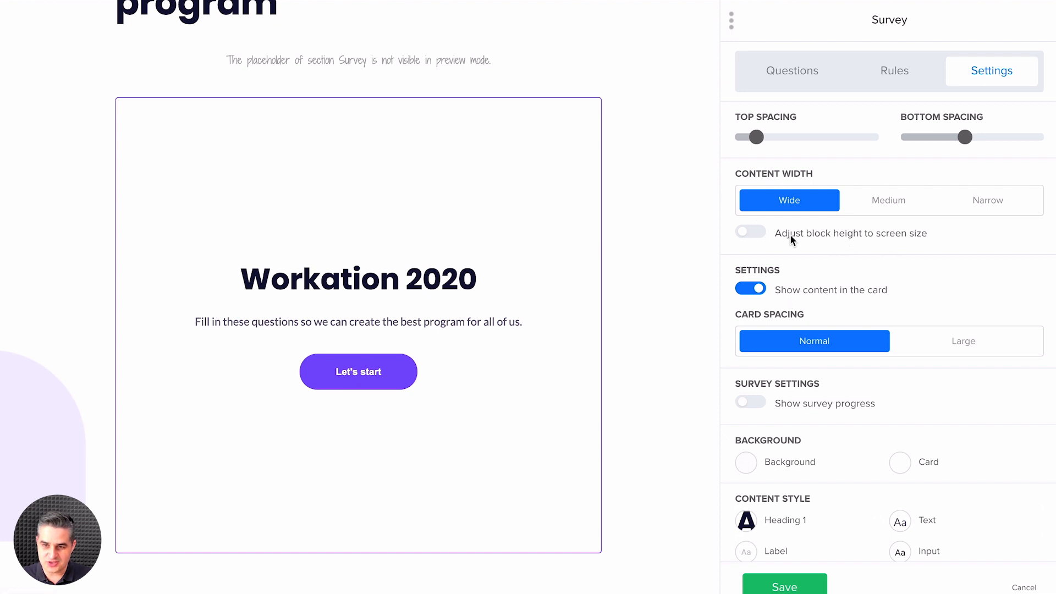
left_click(746, 231)
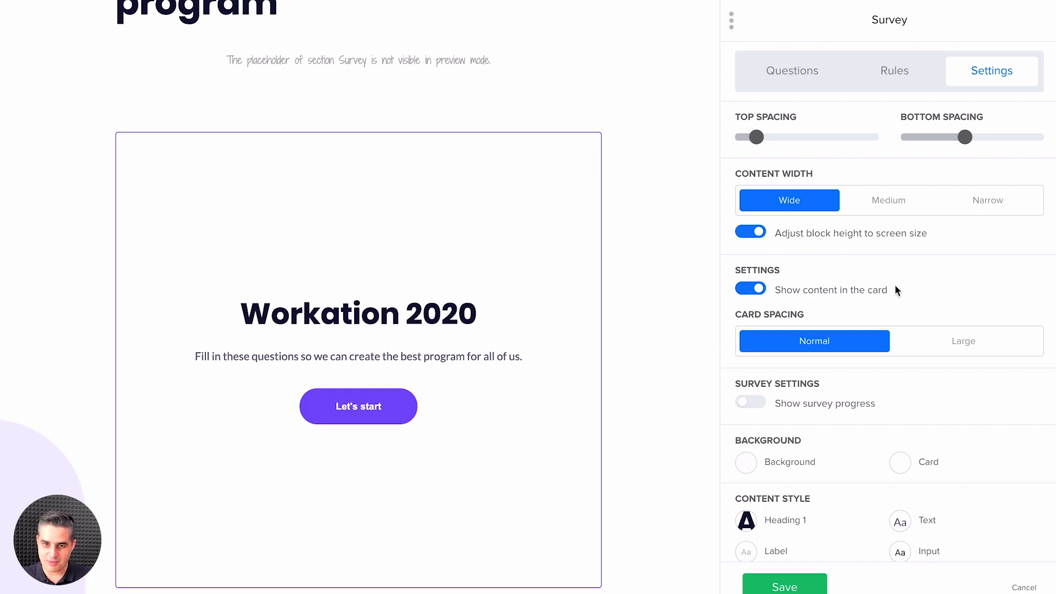
Step: Set the survey block's background color to blue #007bff and save the background style
scroll(896, 275, "down", 2)
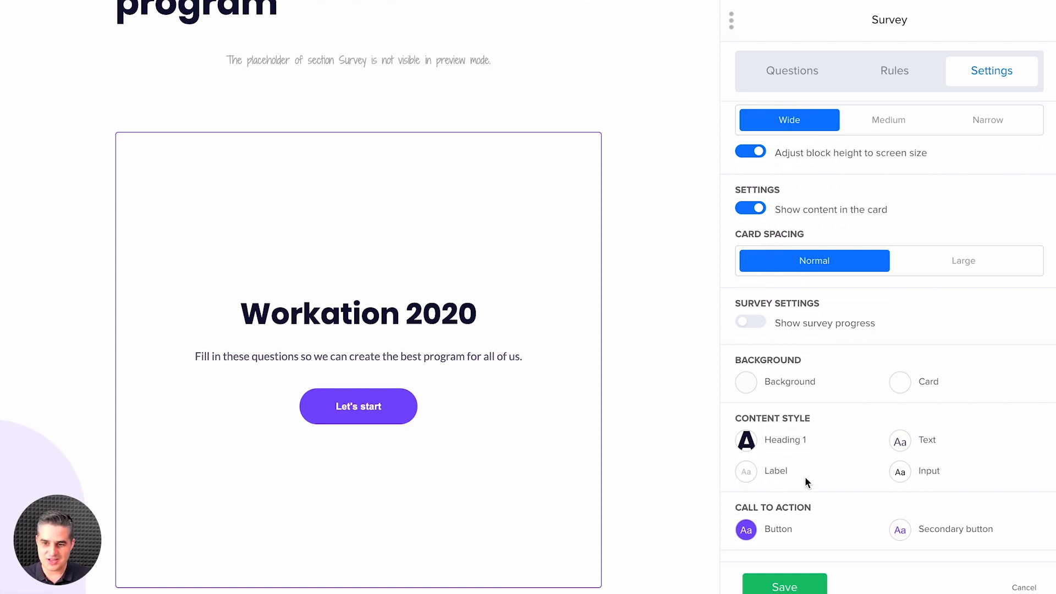
left_click(748, 385)
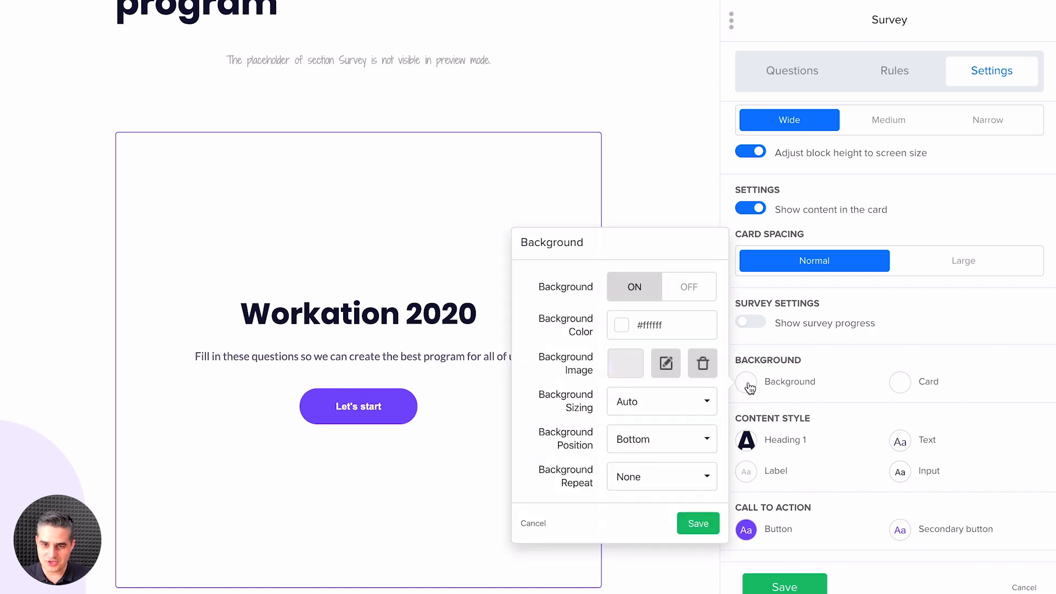
left_click(622, 328)
left_click(649, 392)
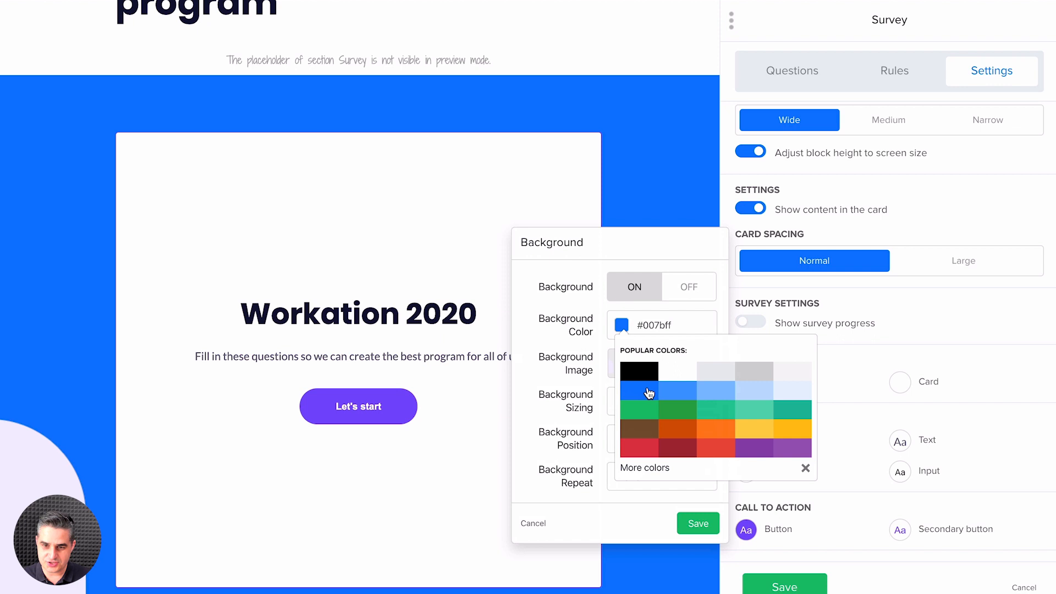
left_click(683, 516)
left_click(694, 524)
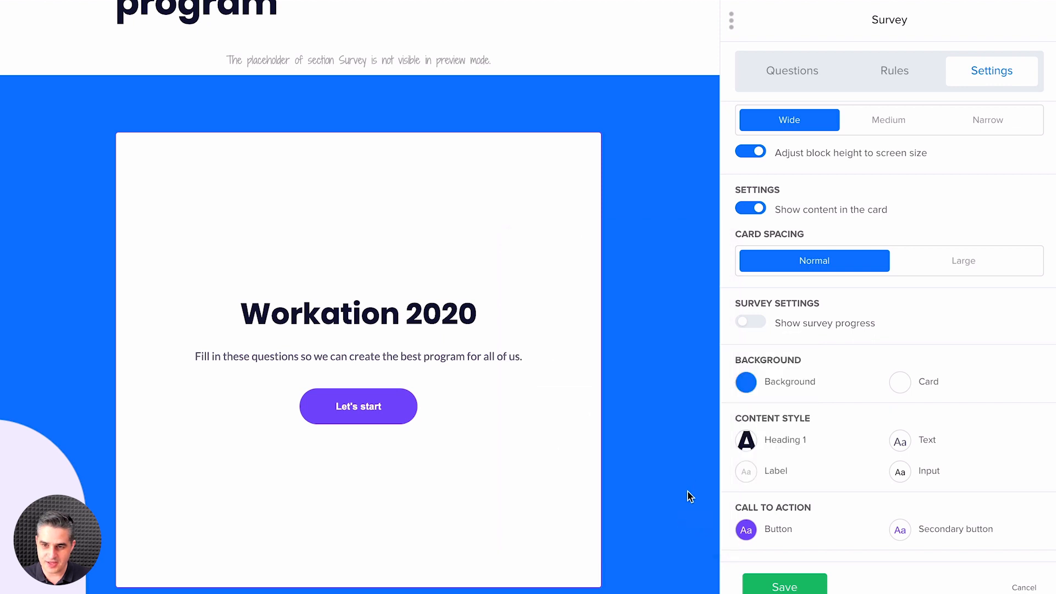
Step: Turn off showing the content in the card, and set the survey text's font color to white
scroll(849, 391, "up", 3)
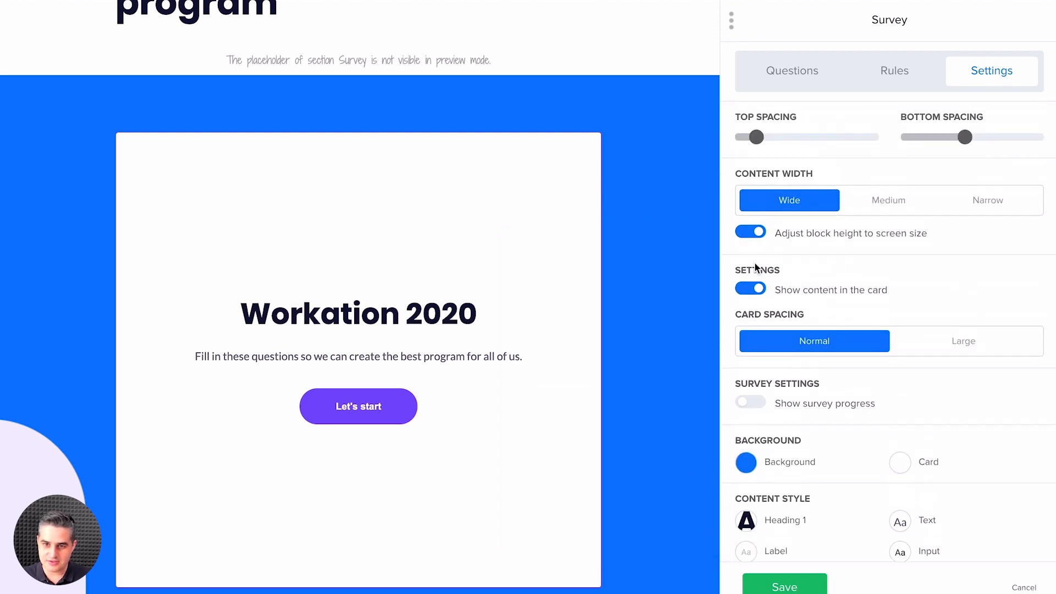
left_click(756, 288)
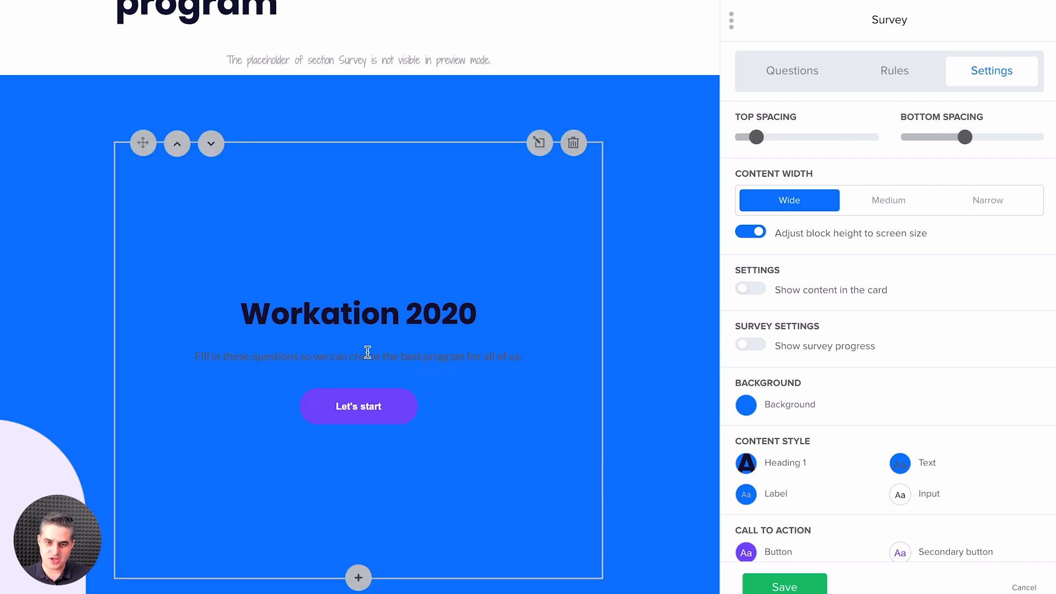
left_click(900, 464)
left_click(773, 467)
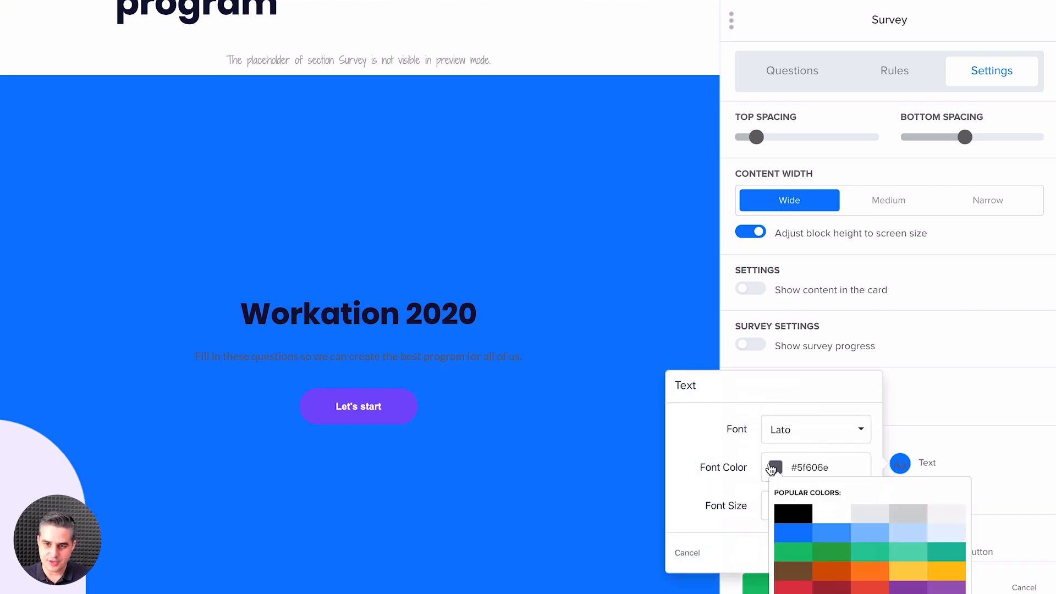
left_click(839, 520)
left_click(722, 488)
left_click(849, 554)
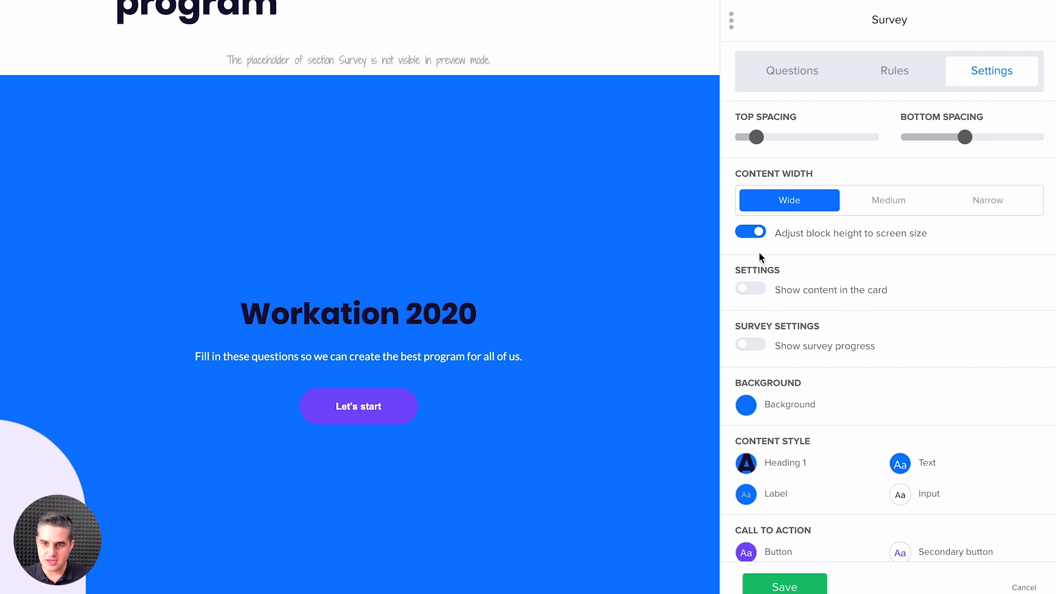
Step: Turn off adjusting the block height to screen size, and reduce the top and bottom spacing to the minimum
scroll(671, 296, "down", 2)
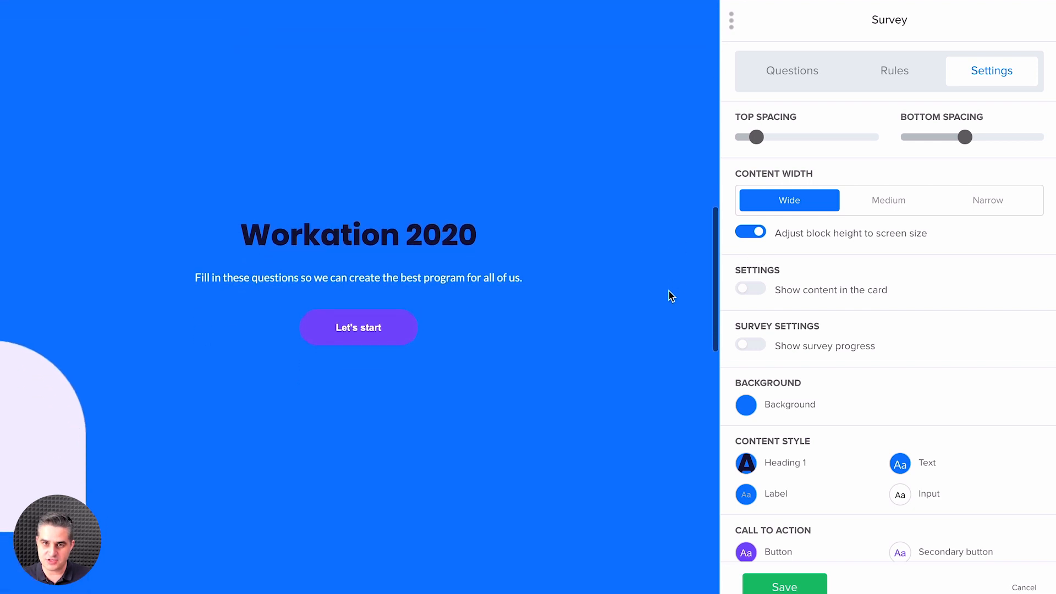
scroll(669, 292, "up", 1)
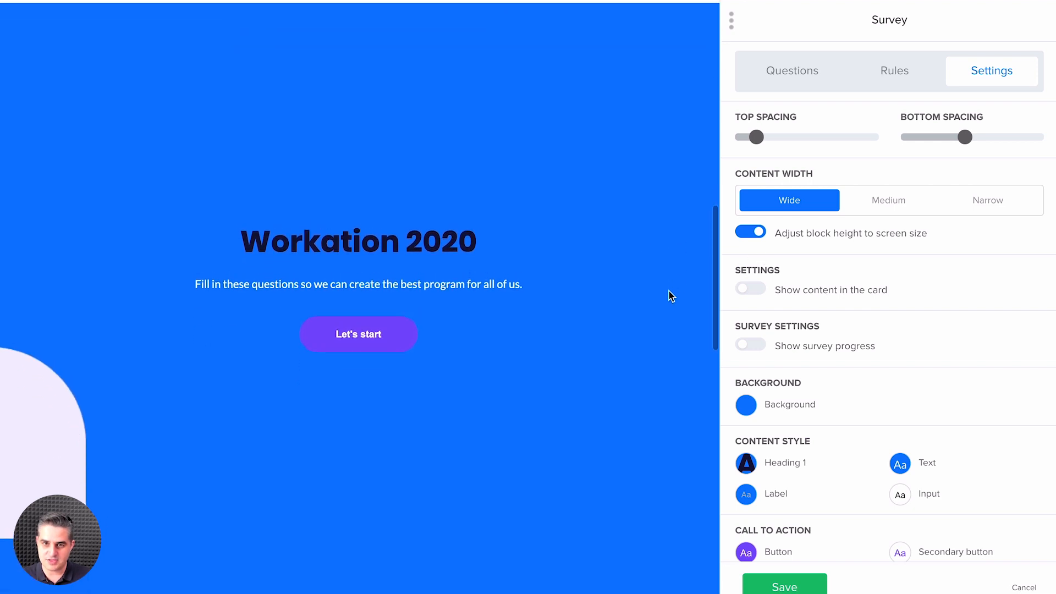
scroll(669, 292, "down", 1)
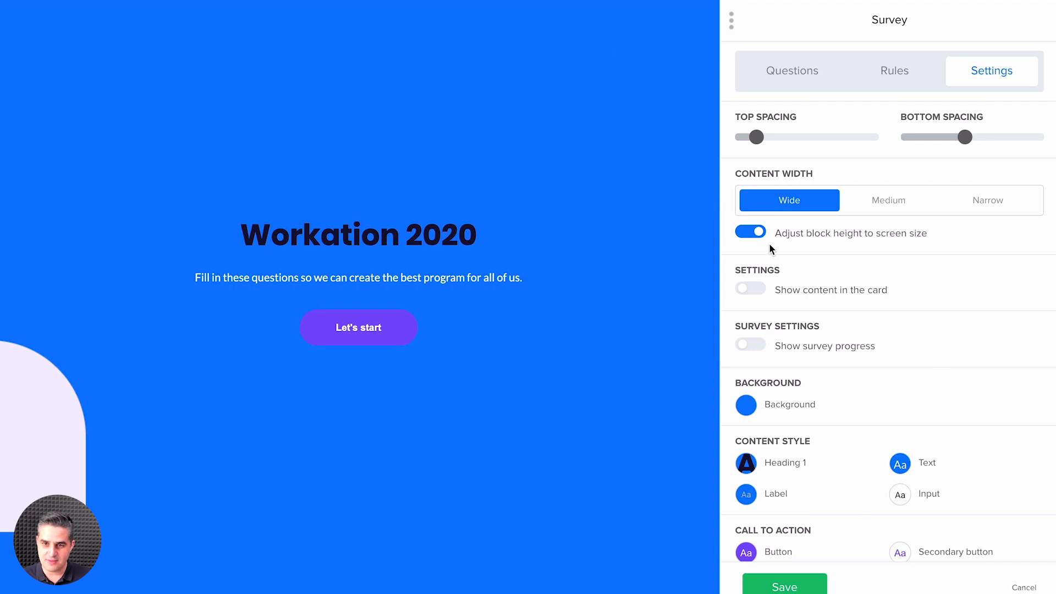
left_click(750, 232)
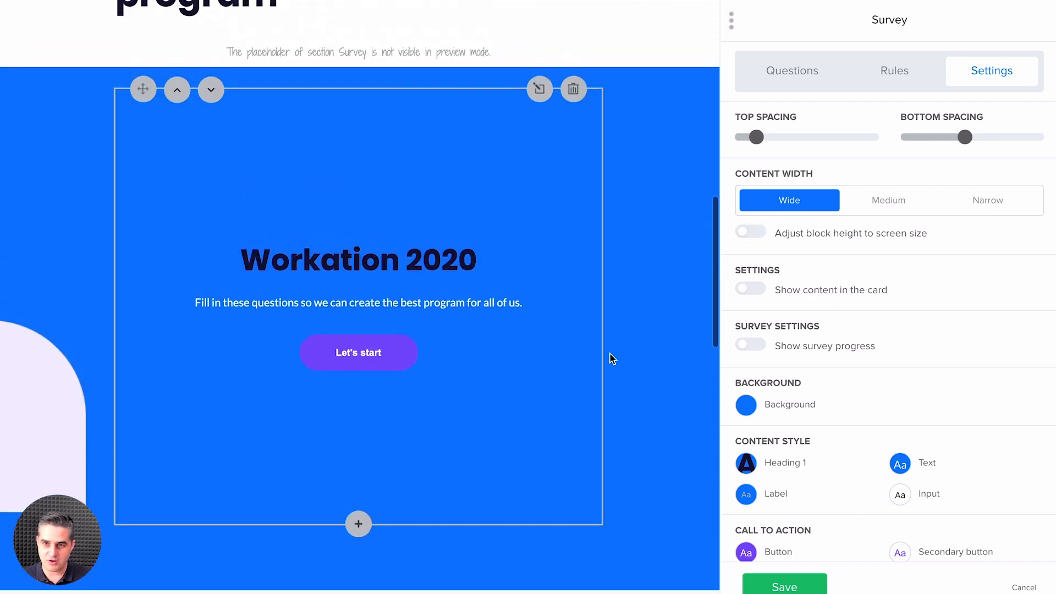
left_click_drag(757, 137, 735, 137)
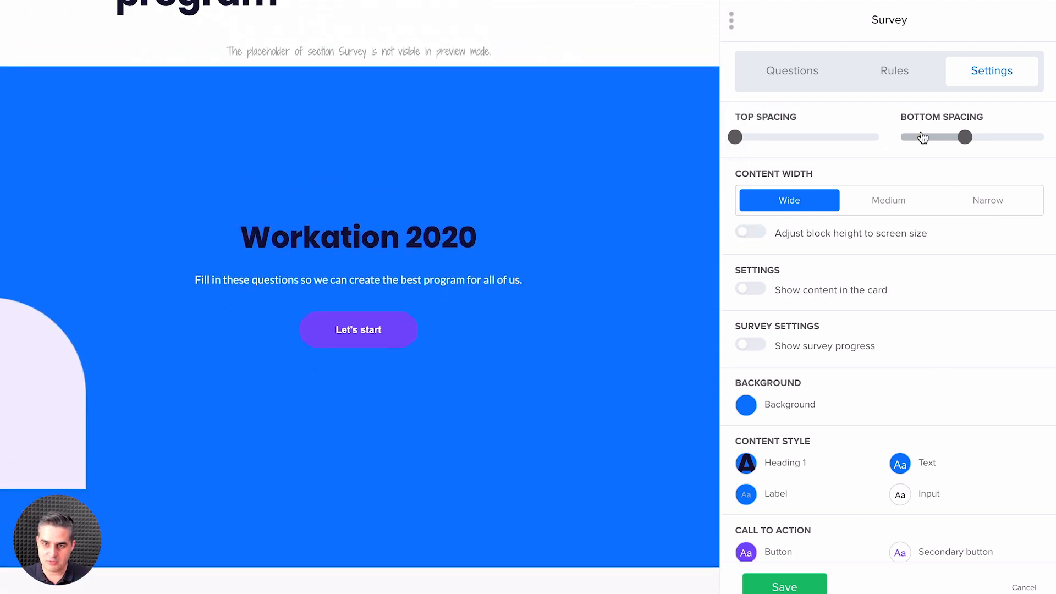
left_click_drag(952, 137, 808, 137)
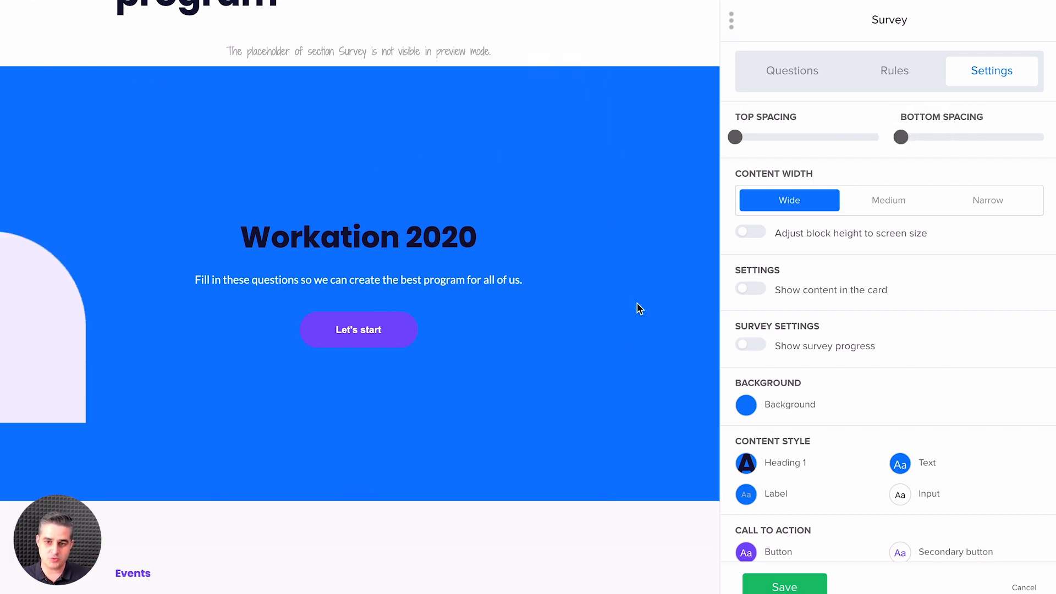
Step: Enable adjusting the block height to screen size again, and show the survey content in the card
left_click(745, 231)
scroll(668, 333, "down", 2)
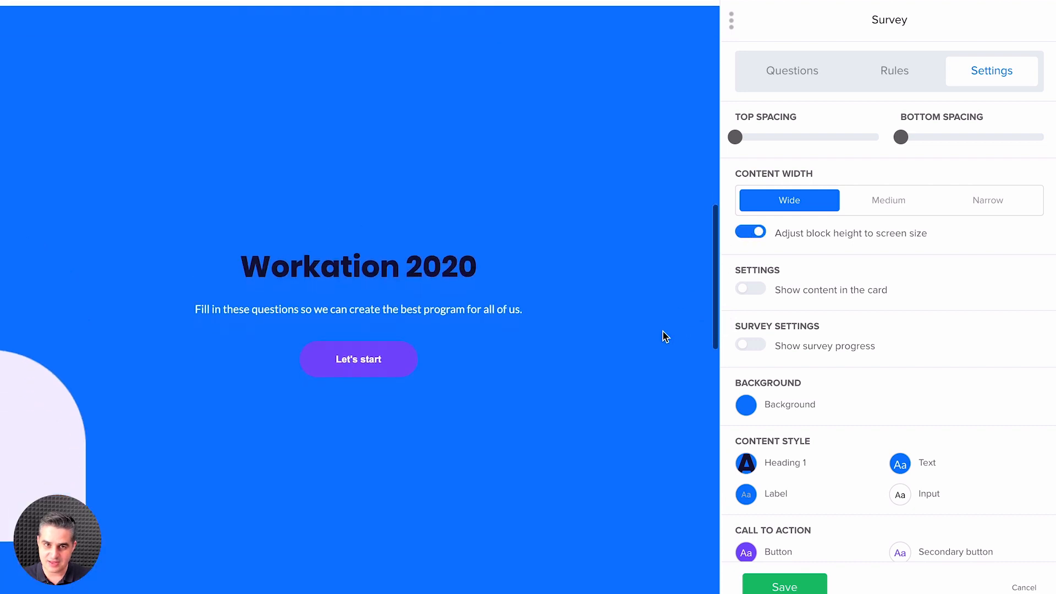
scroll(666, 336, "down", 1)
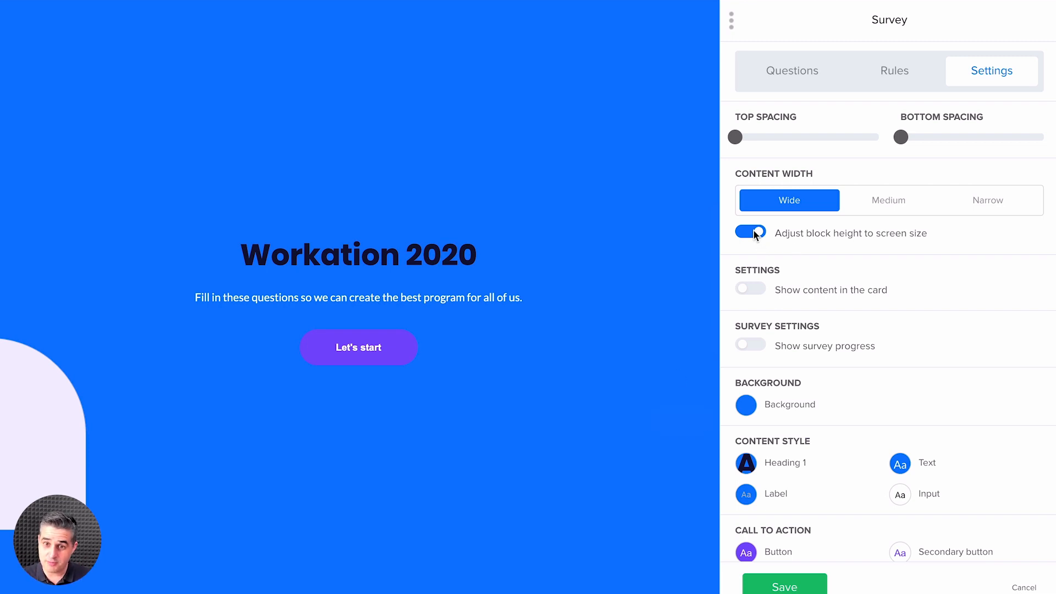
left_click(750, 290)
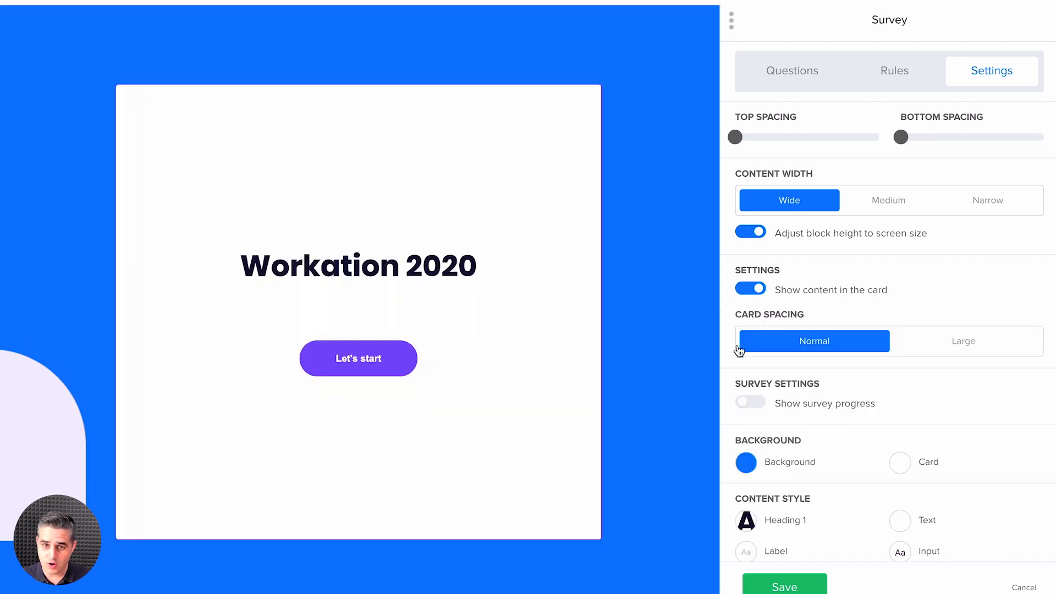
Step: Enable showing the survey progress, save the survey block, and return to the page's "Ready for adventure?" section
scroll(718, 355, "down", 2)
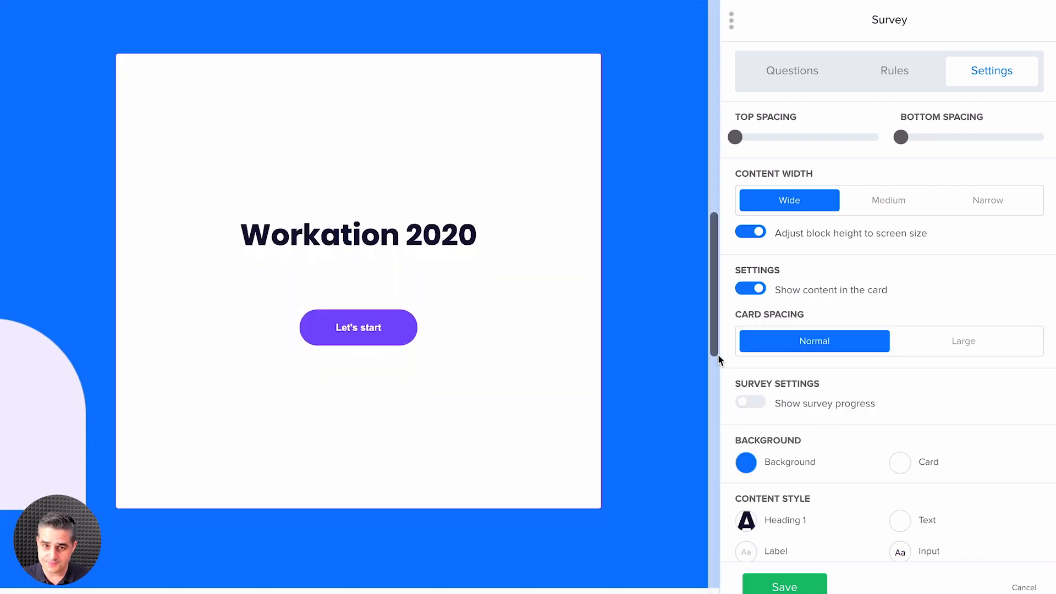
left_click(753, 399)
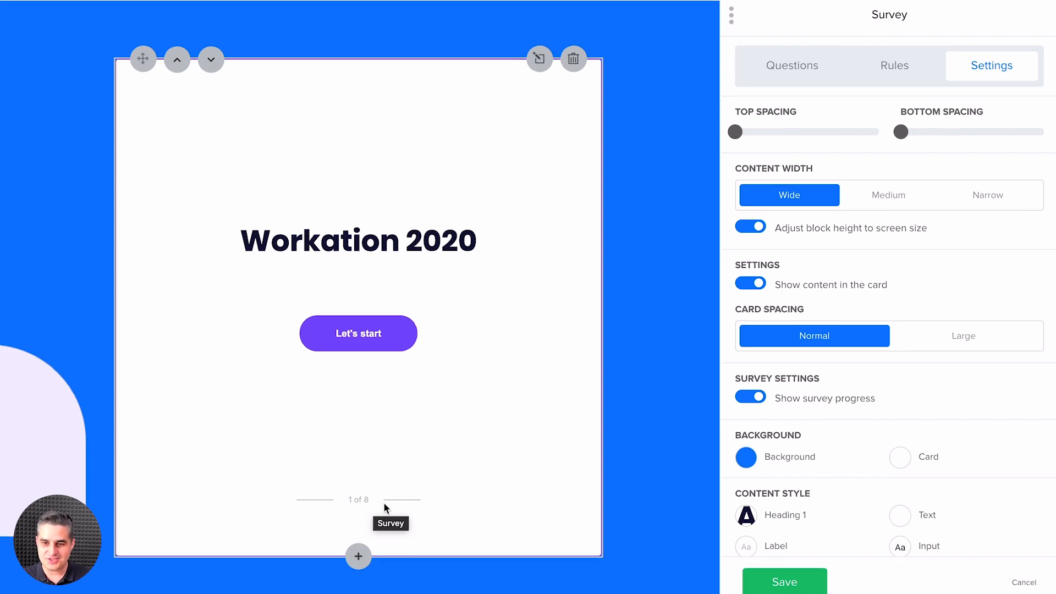
left_click(770, 570)
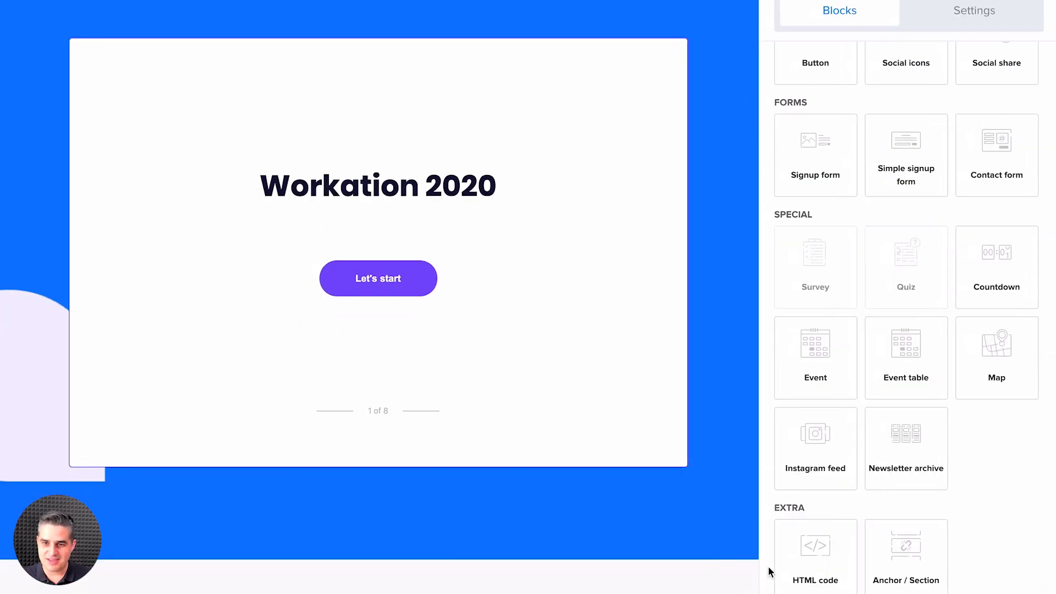
scroll(684, 380, "up", 6)
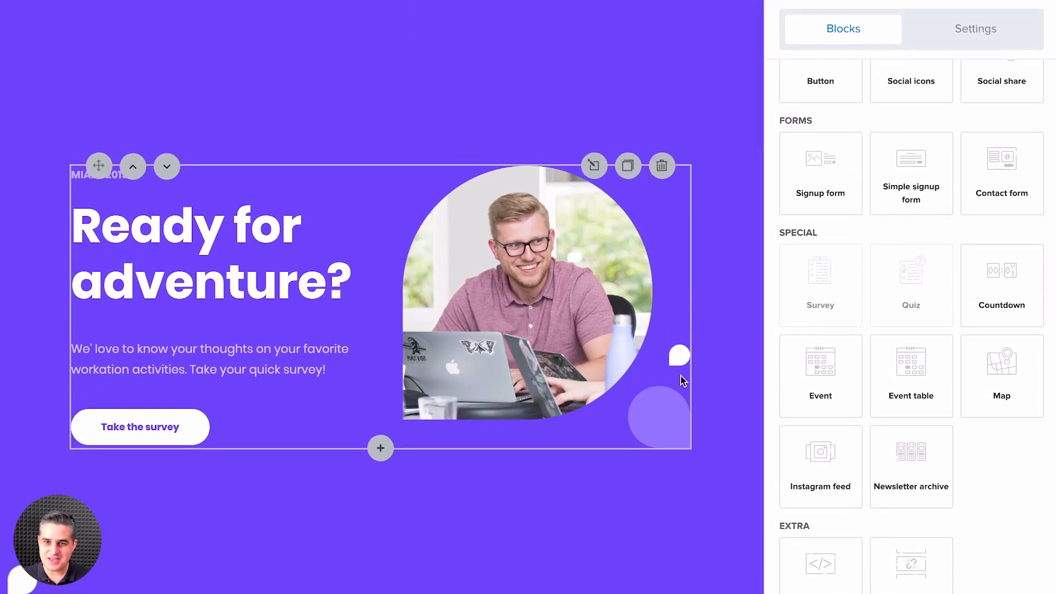